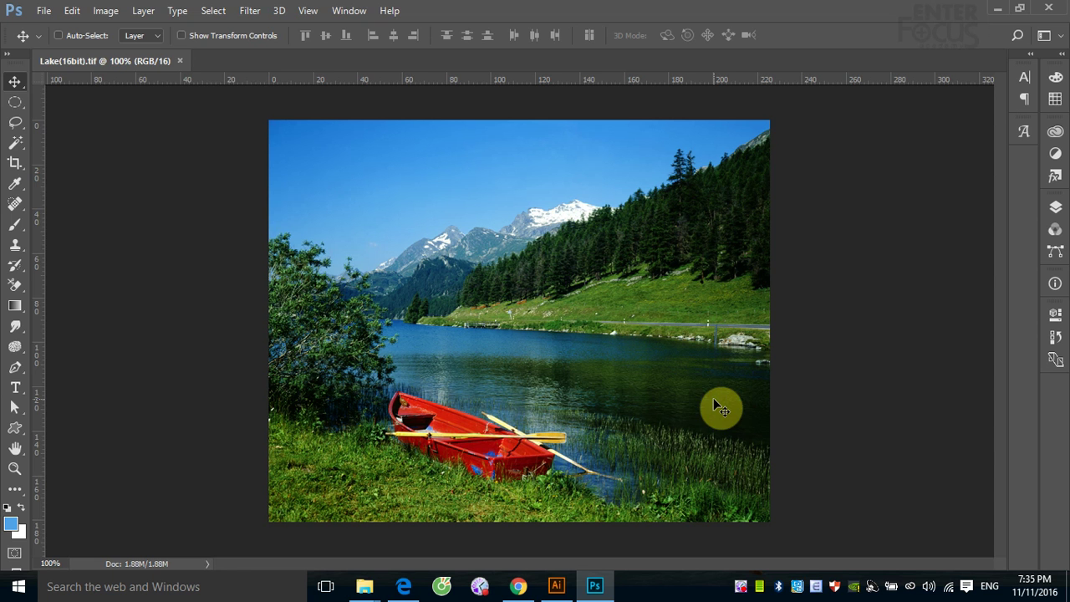
Display the Image > Mode submenu, confirming the photo is RGB Color at 16 Bits/Channel.
click(105, 11)
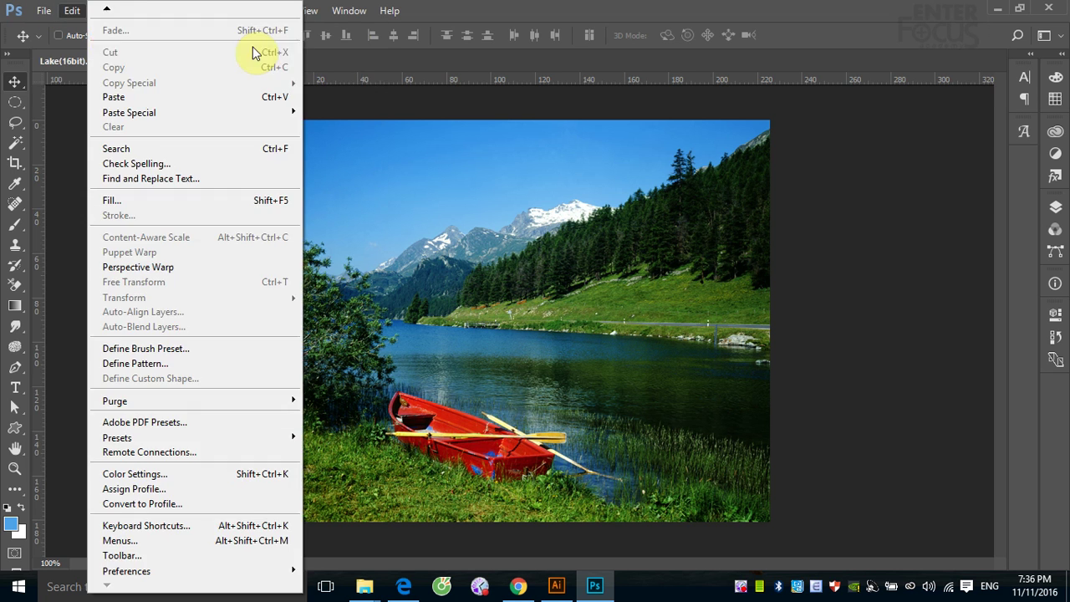
mouse_move(406, 10)
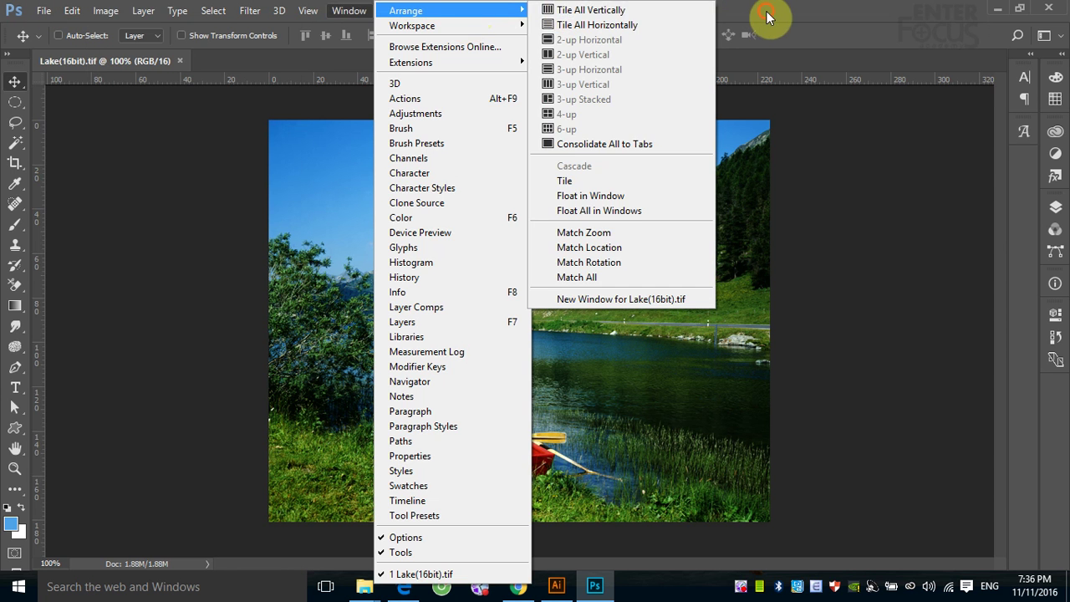
click(769, 19)
click(113, 17)
mouse_move(114, 29)
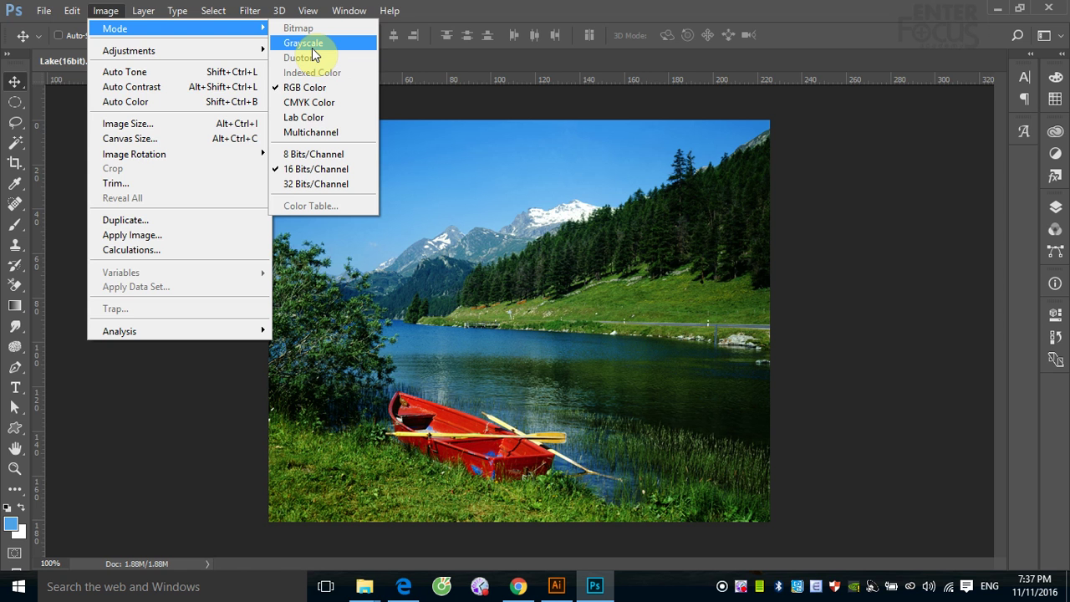
Convert Lake(16bit).tif to Grayscale, discarding its colour information.
click(304, 43)
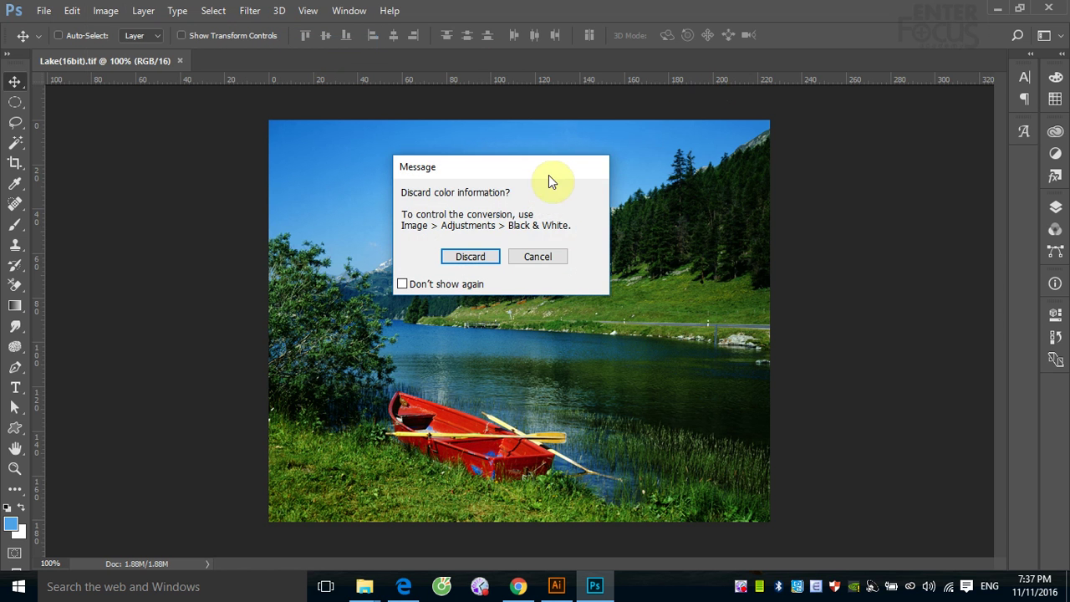
drag(525, 169, 841, 192)
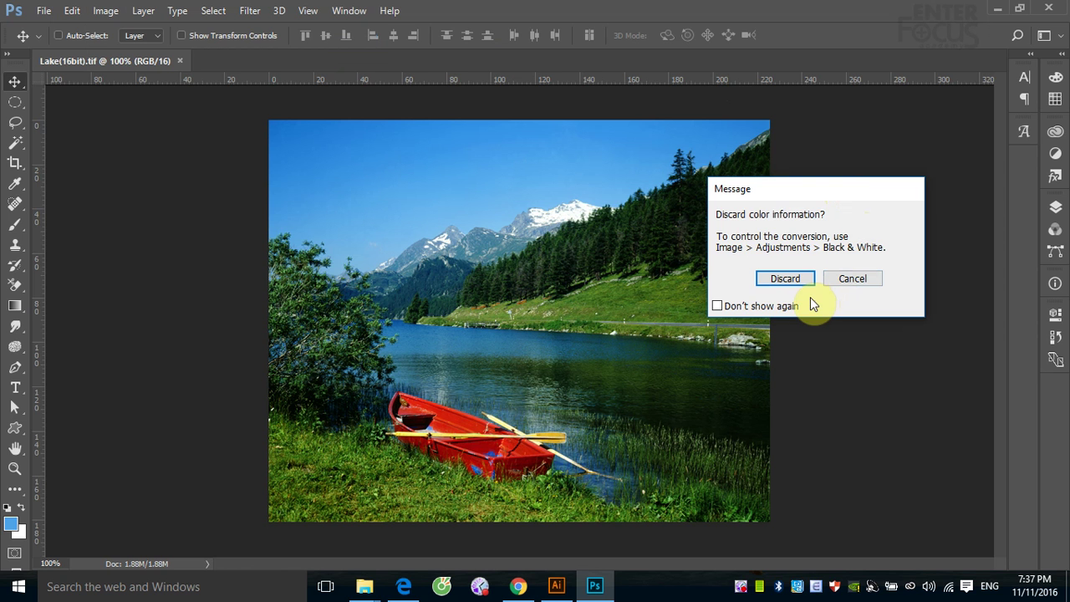
click(796, 281)
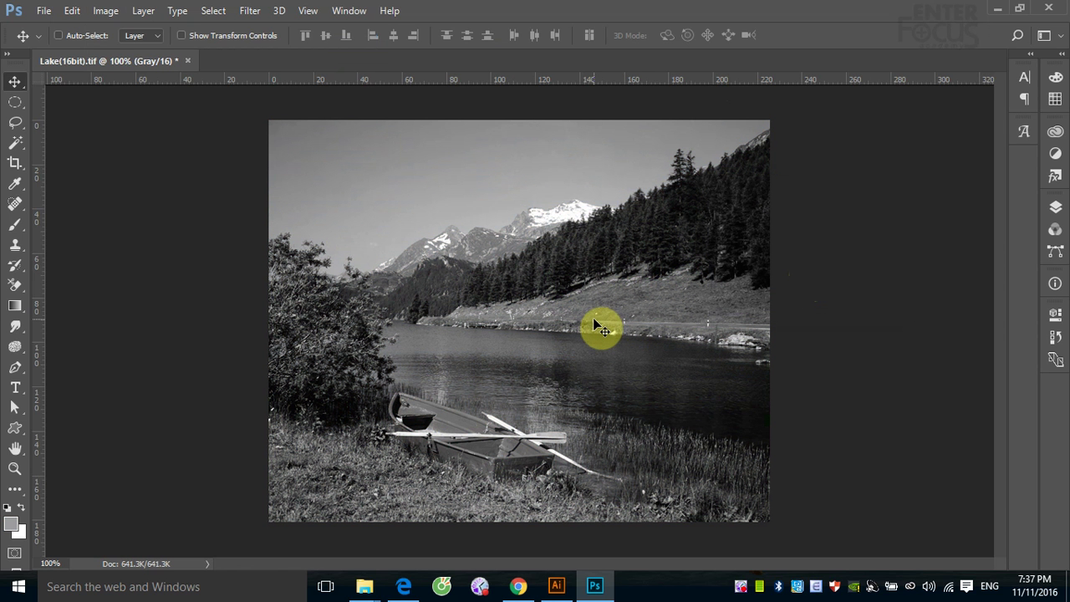
Show the Channels panel, which lists only the single Gray channel.
click(1056, 207)
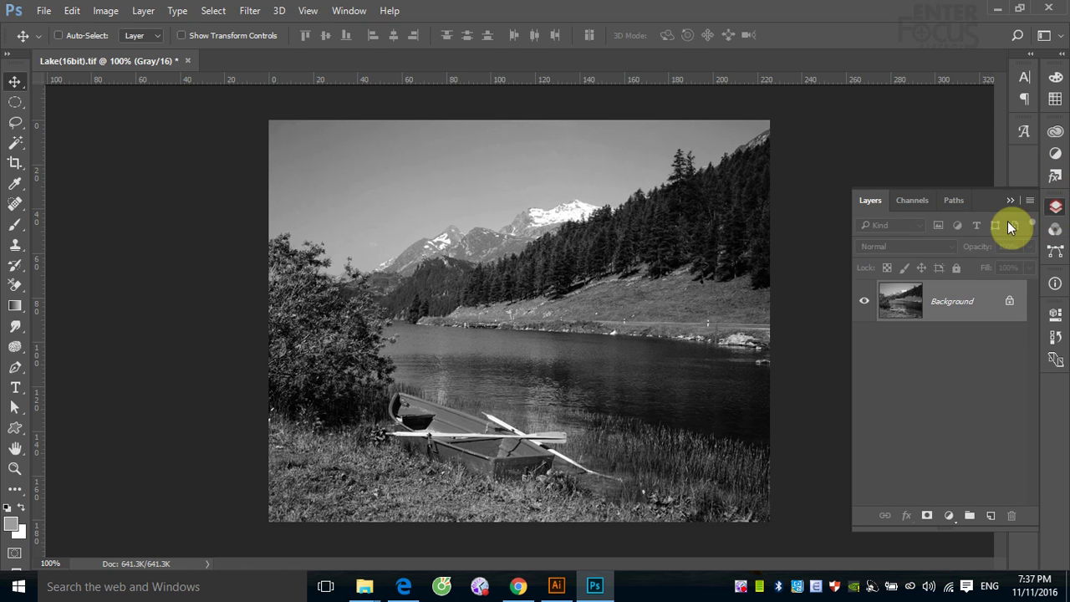
click(917, 202)
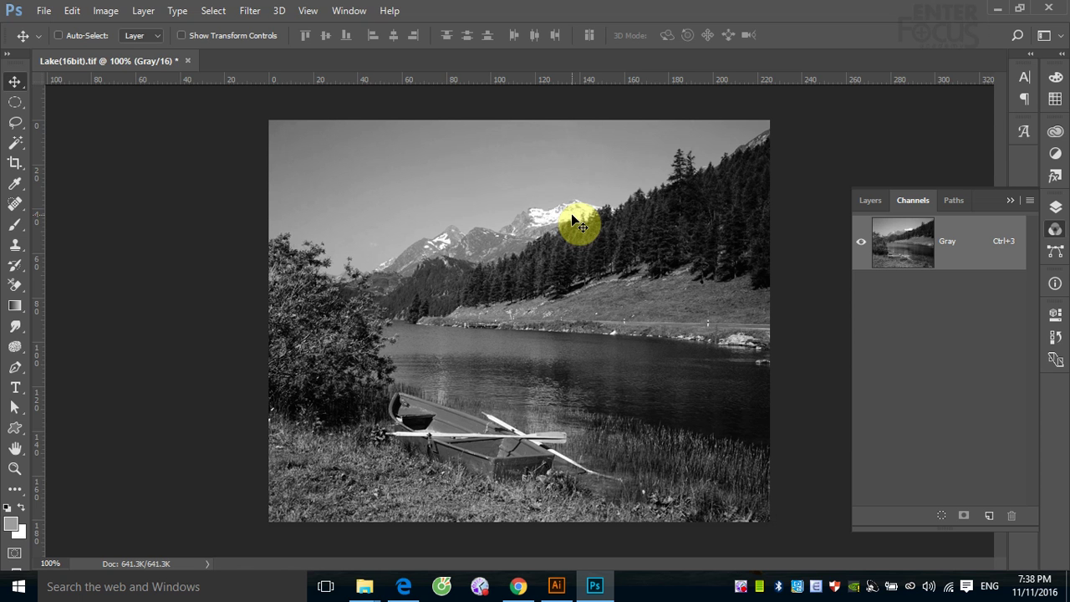
Reduce the grayscale lake photo to 8 Bits/Channel, shrinking it to 320.6K.
click(103, 11)
mouse_move(114, 28)
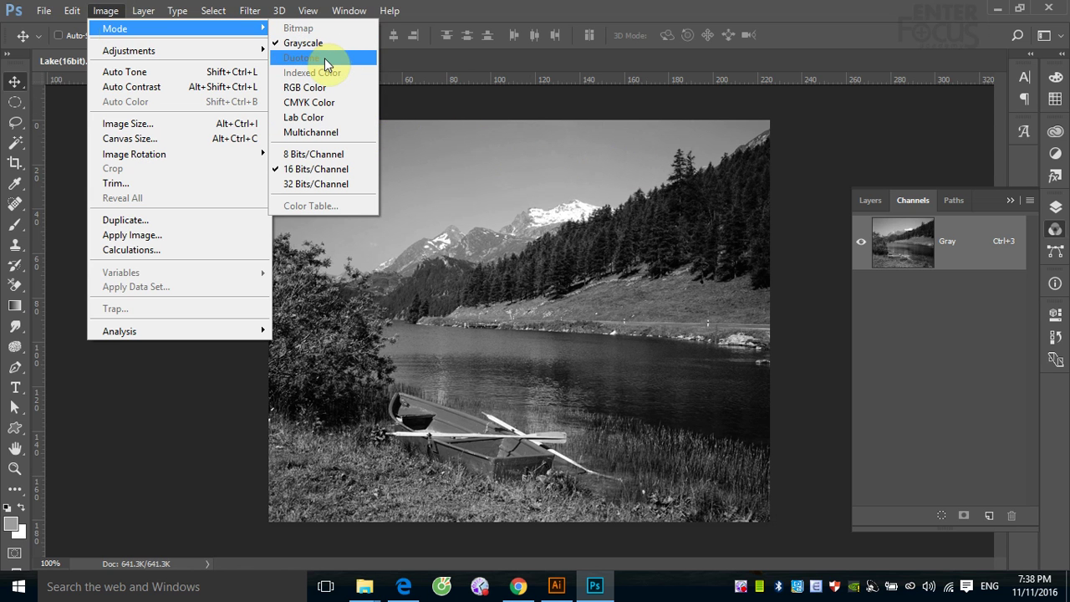
click(692, 313)
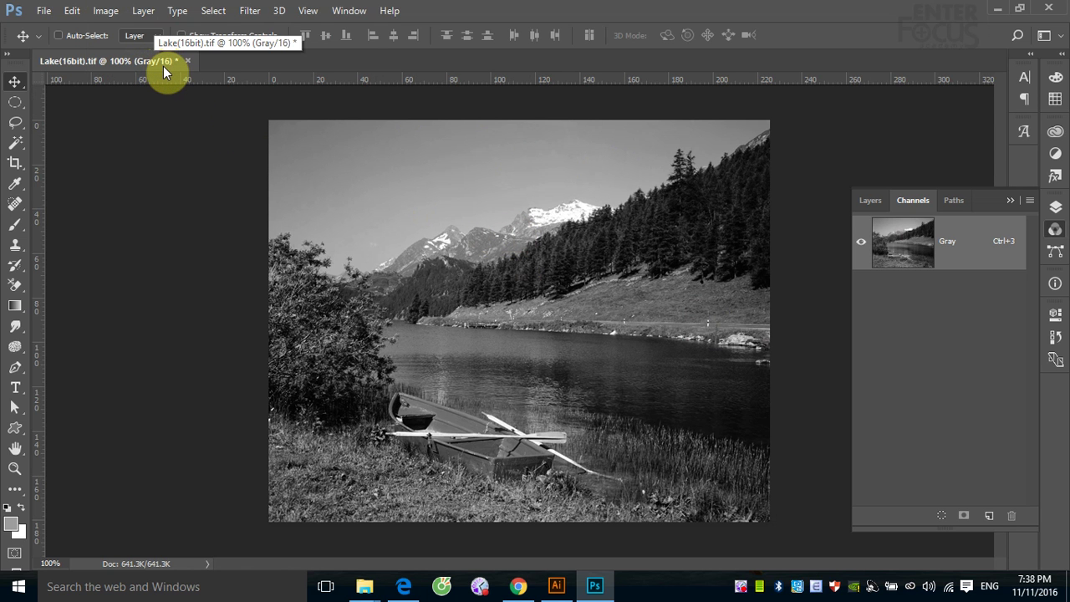
click(107, 11)
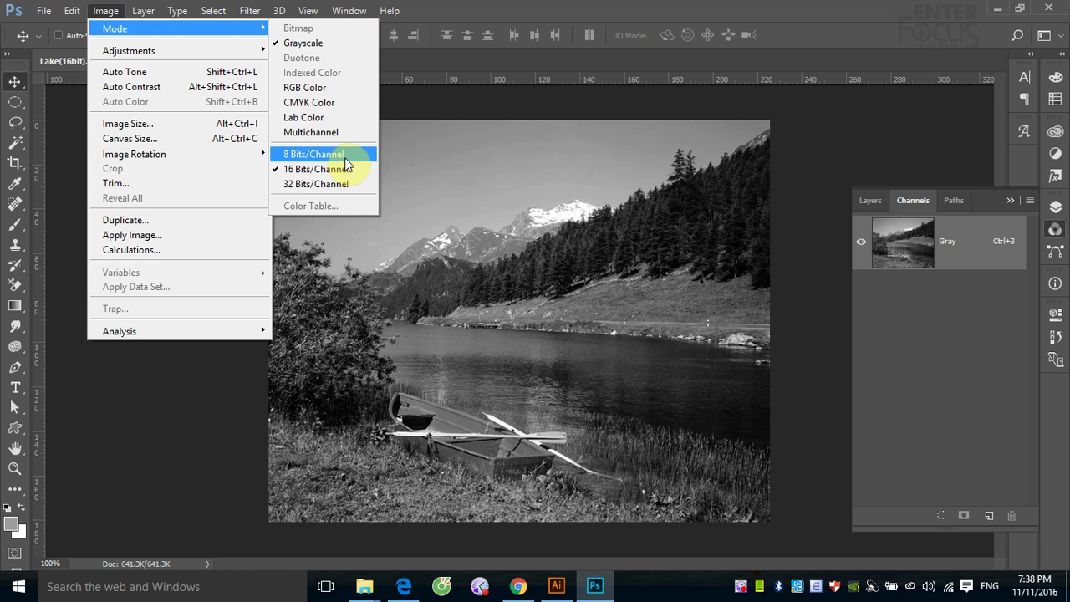
click(343, 155)
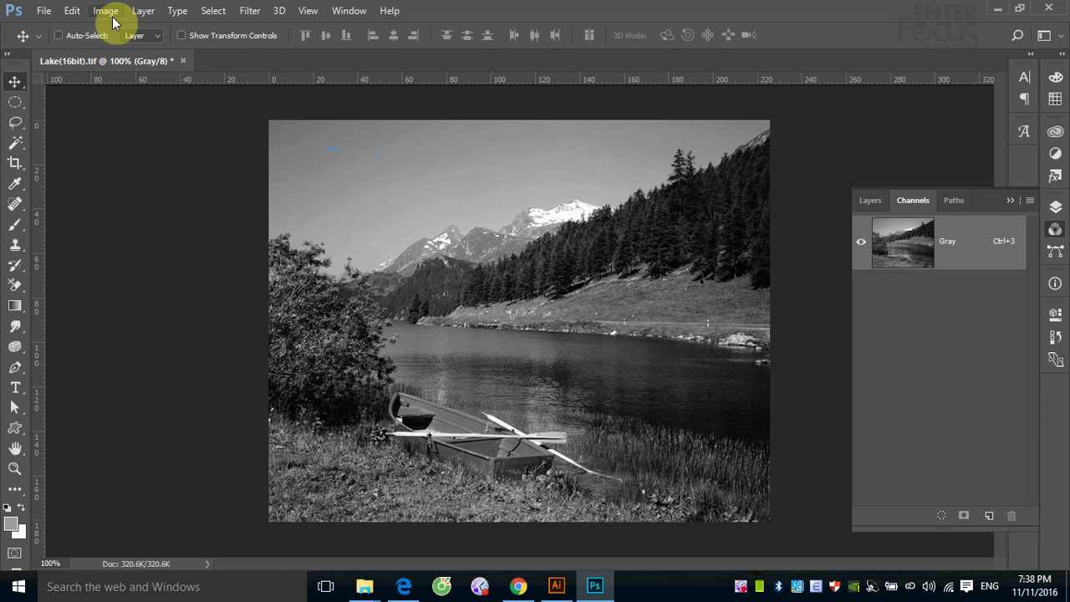
Show the Image > Mode choices, where Bitmap and Duotone are now enabled.
click(112, 16)
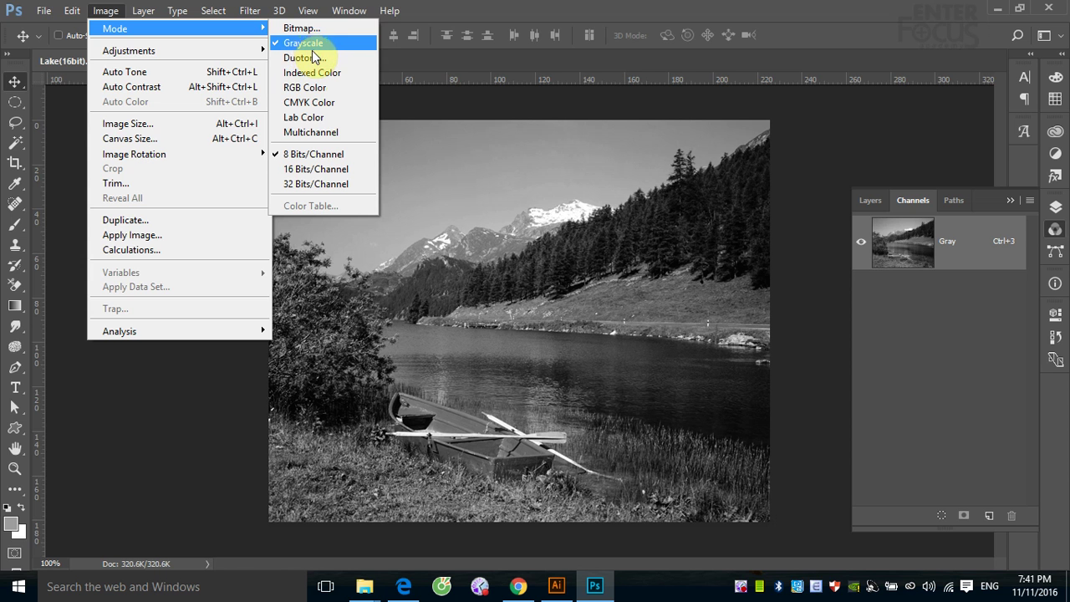
Start a Duotone conversion and change the type from Monotone to Duotone.
click(314, 58)
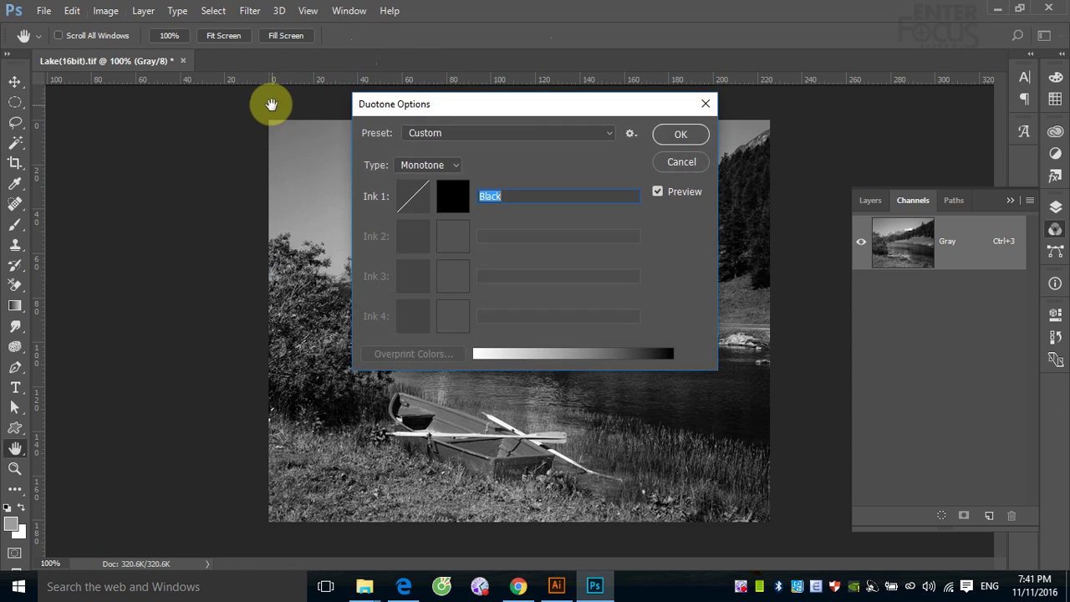
drag(518, 108, 644, 139)
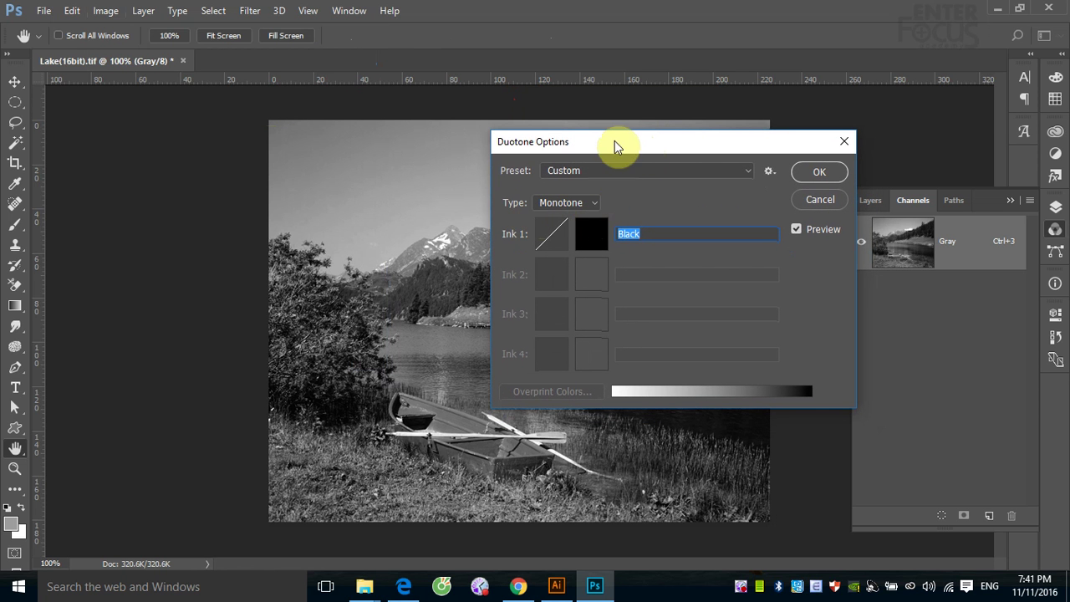
drag(616, 139, 636, 128)
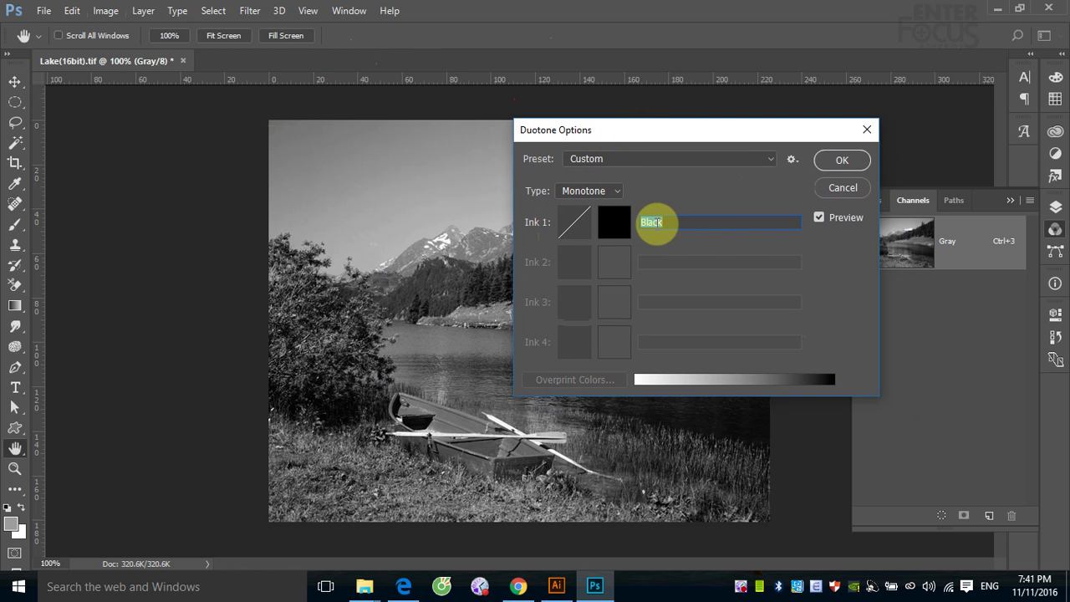
click(617, 190)
click(591, 216)
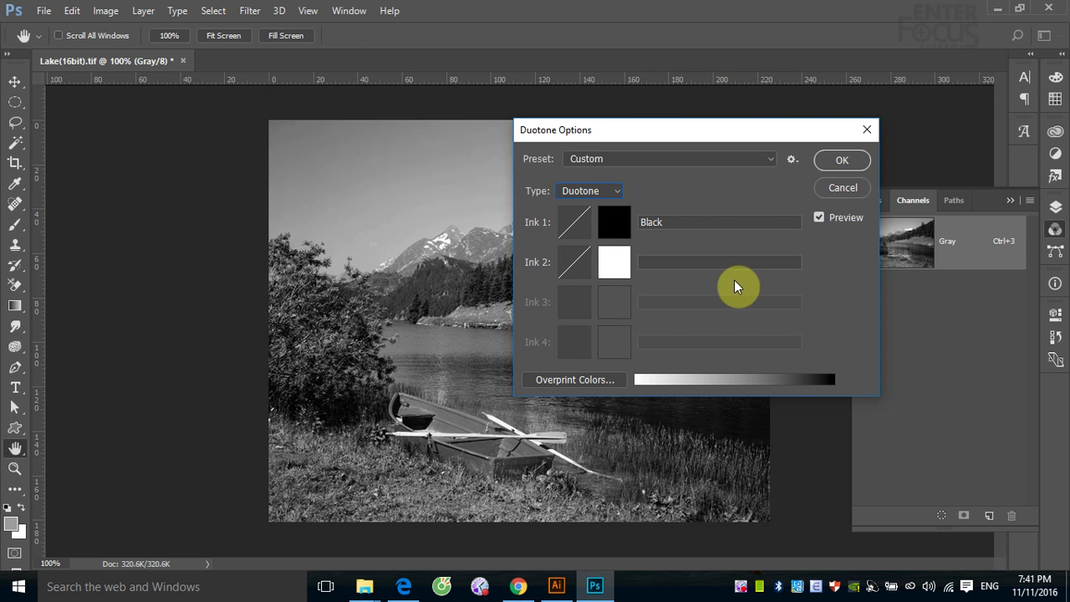
Set Ink 2 to a deep blue (#170cf3, hue 243°), replacing an initial red.
click(613, 262)
click(522, 145)
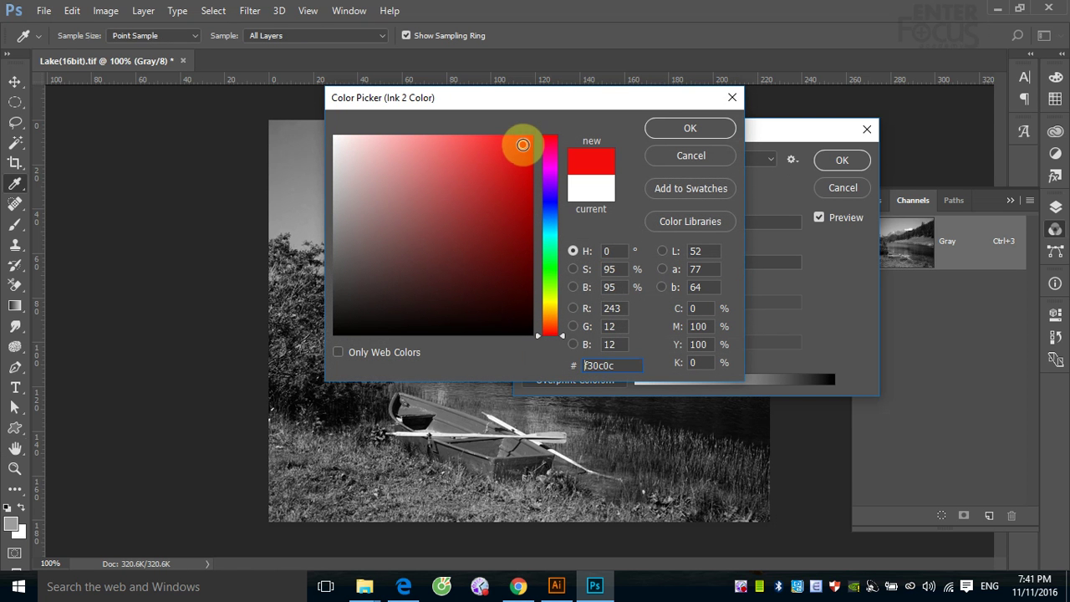
click(704, 134)
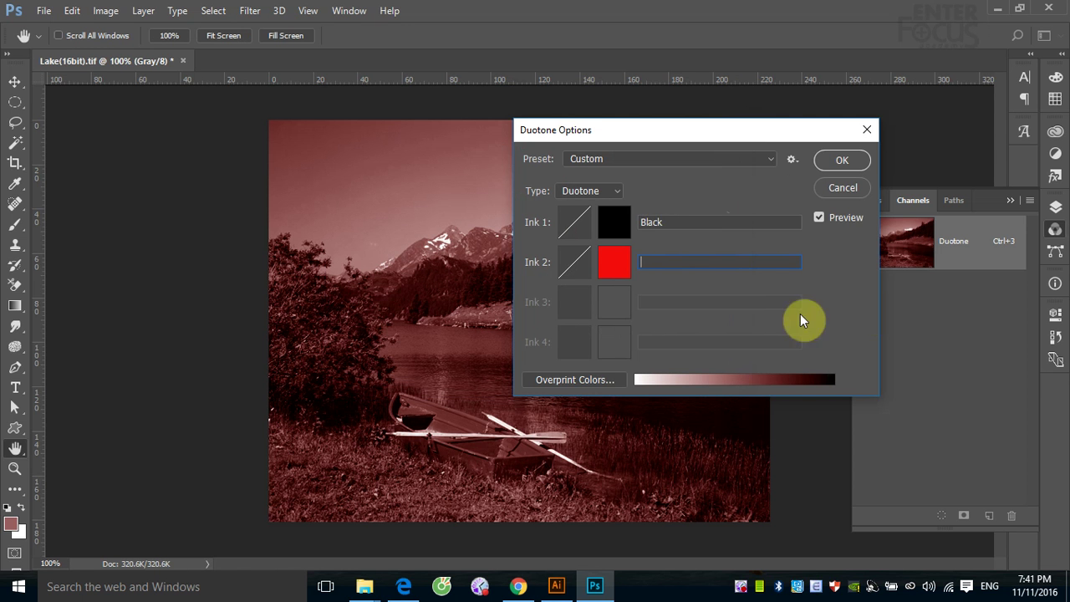
drag(673, 136, 792, 151)
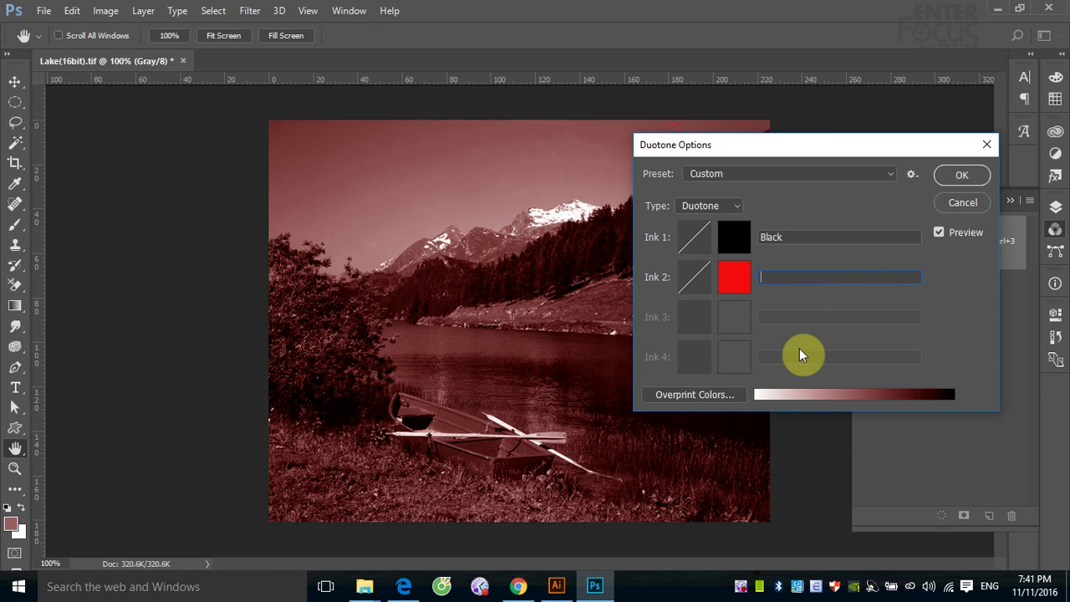
click(734, 282)
click(550, 200)
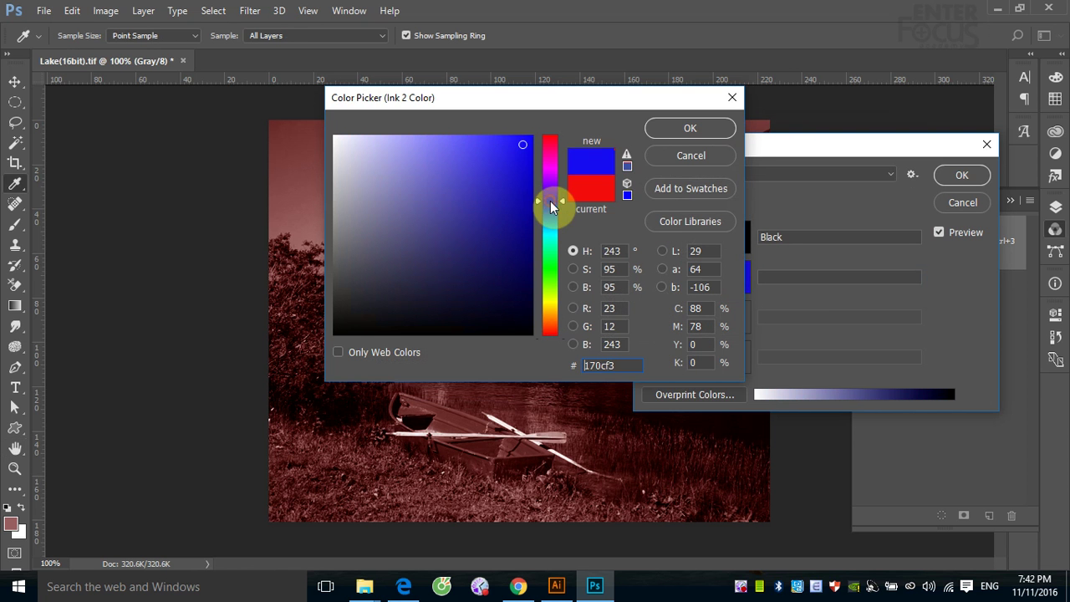
click(679, 140)
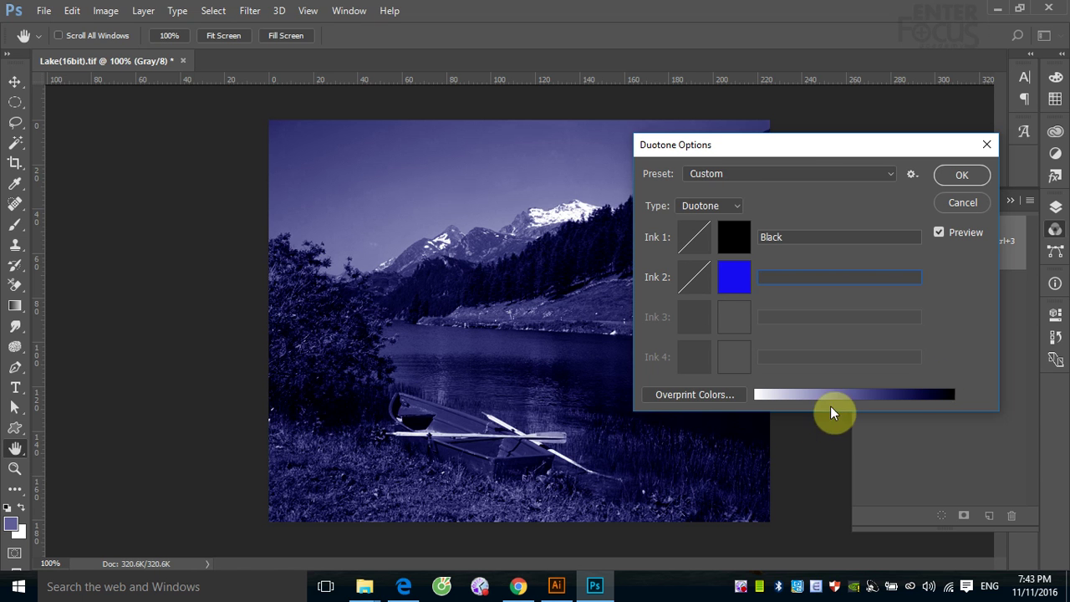
Change Ink 2 from blue to a bright gold in the Color Picker.
click(735, 281)
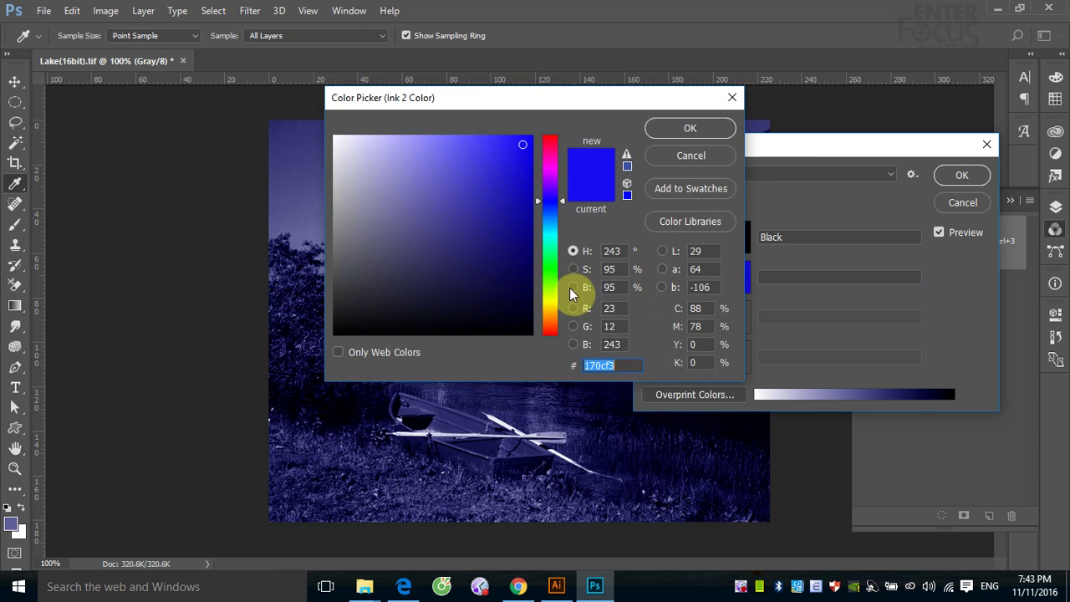
drag(559, 200, 575, 313)
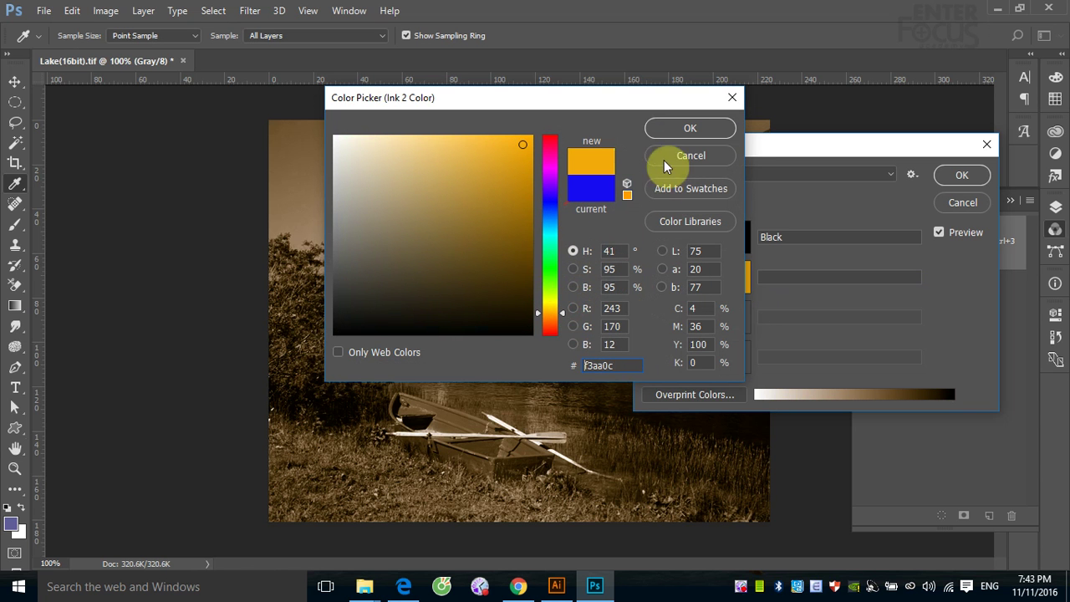
drag(520, 223, 514, 210)
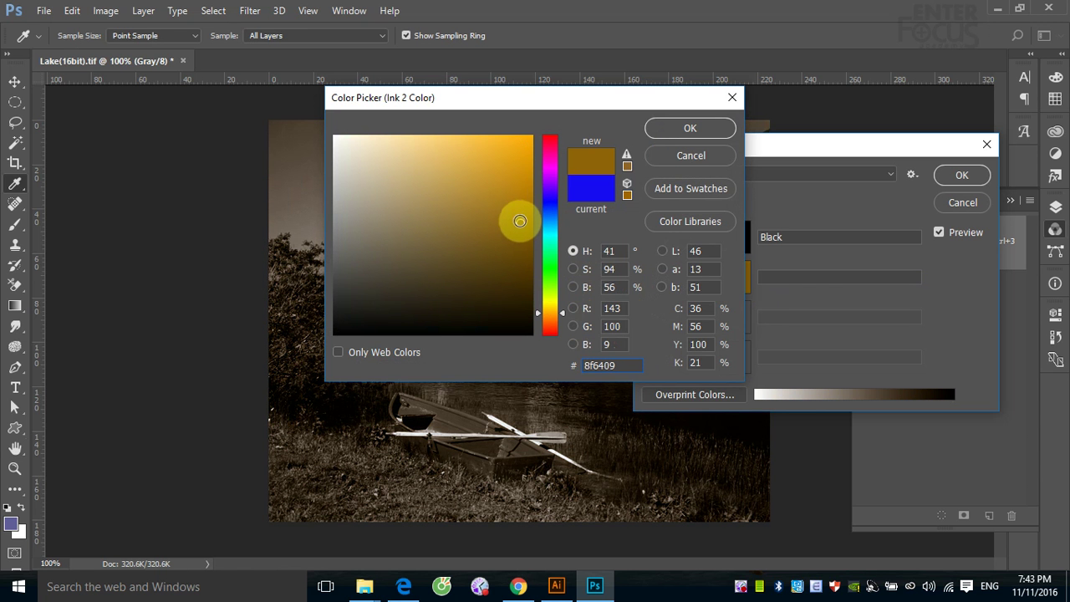
click(507, 193)
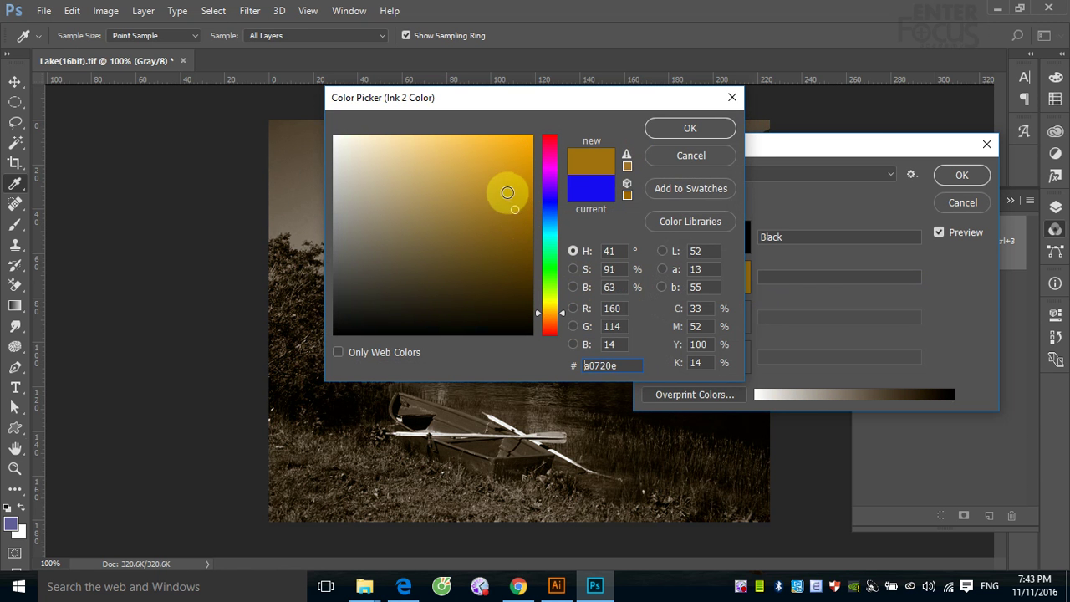
click(669, 134)
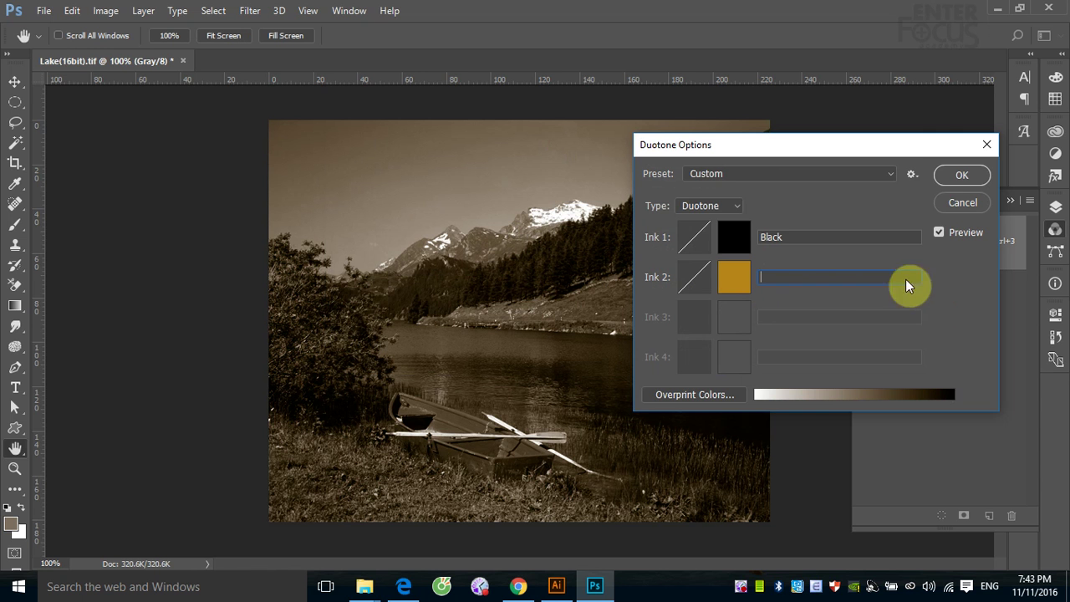
Name Ink 2 'nau' and apply the duotone, giving the photo sepia-brown tones.
click(940, 177)
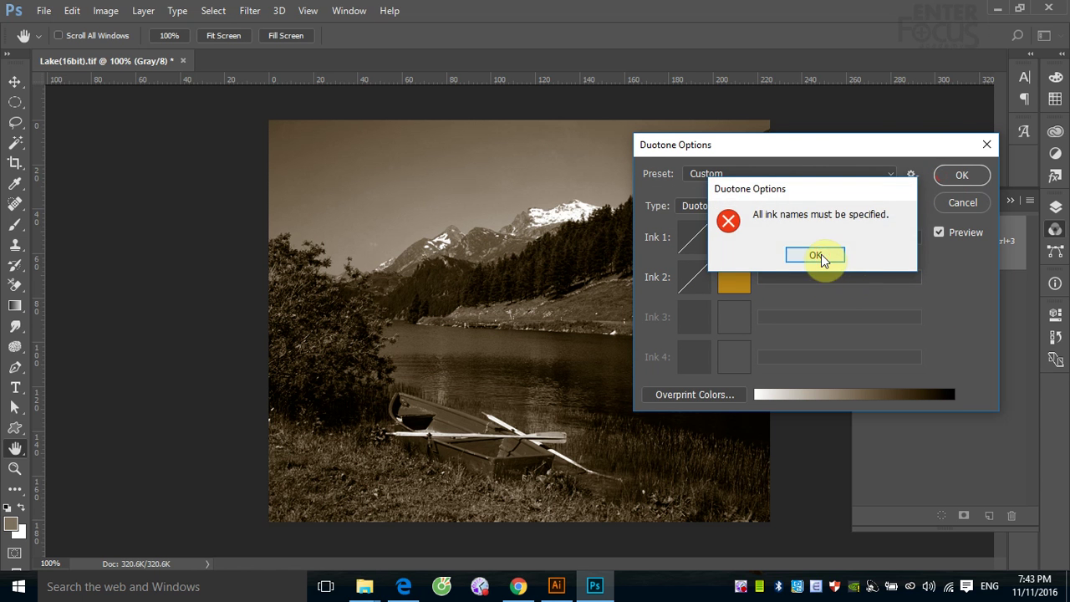
click(820, 255)
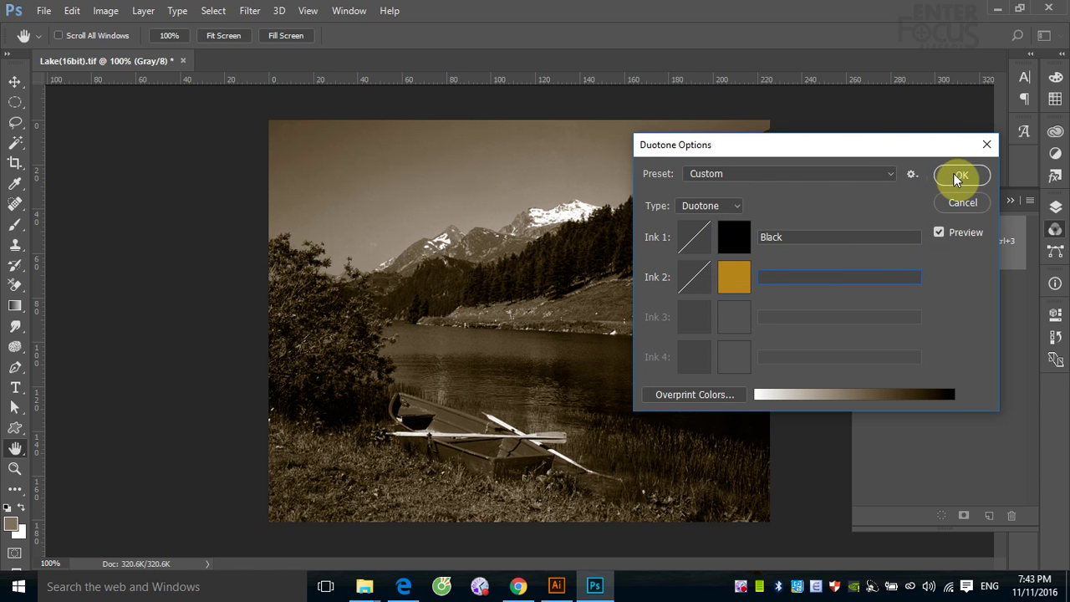
click(953, 173)
click(828, 257)
text(n)
text(au)
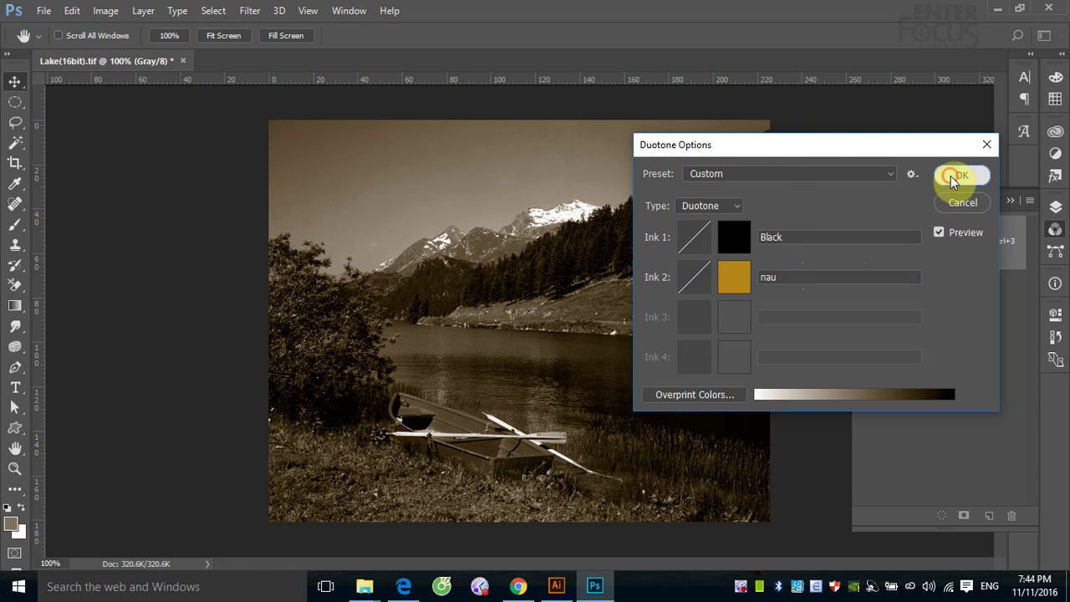
click(954, 174)
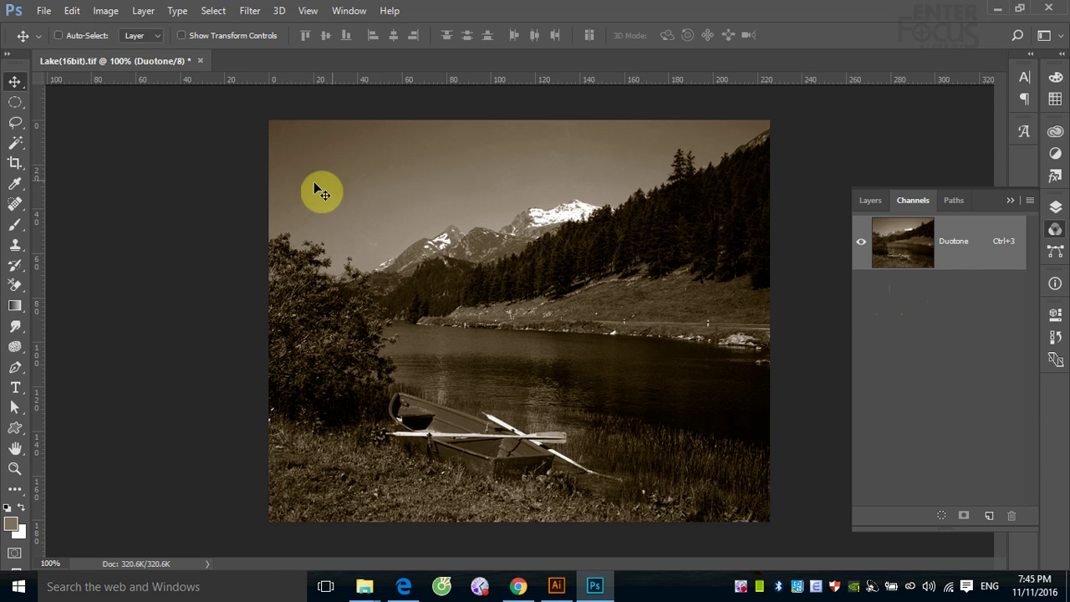
Convert the duotone back to 8-bit Grayscale, discarding the duotone information.
click(108, 13)
mouse_move(114, 29)
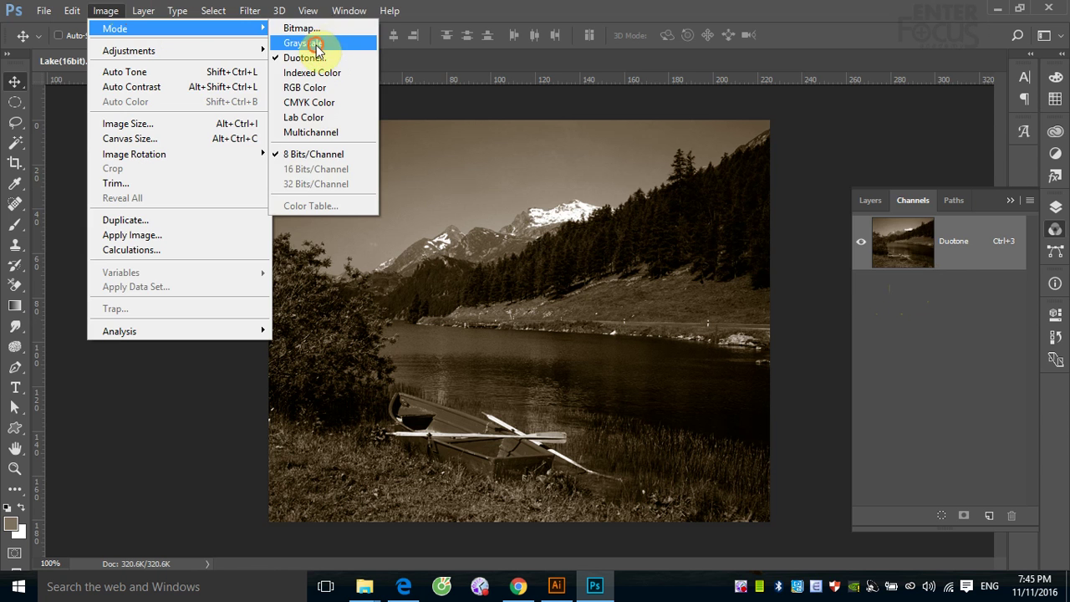
click(309, 43)
click(786, 253)
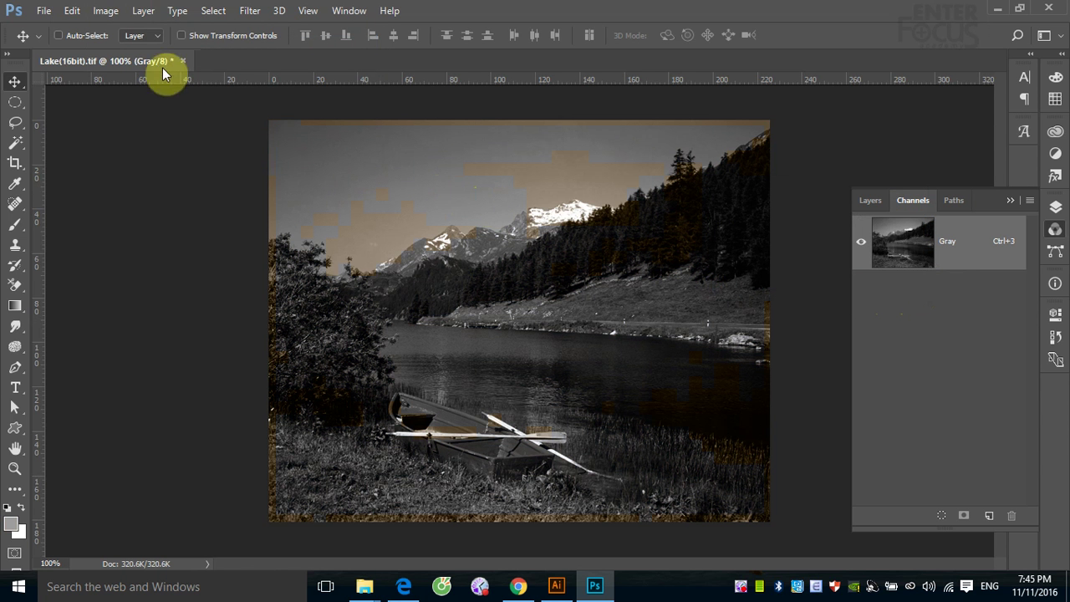
click(109, 11)
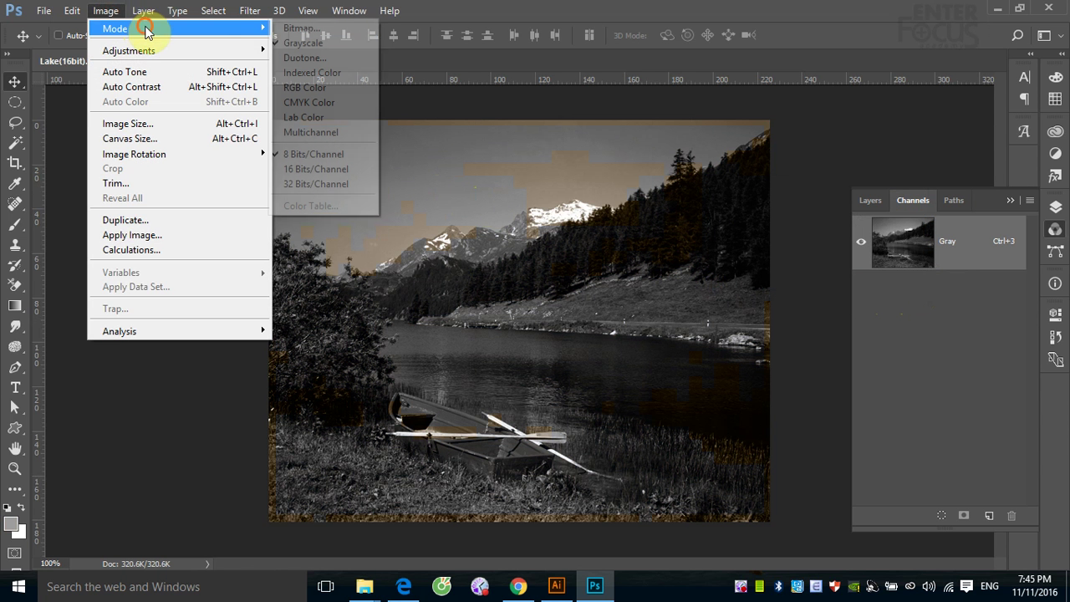
mouse_move(114, 28)
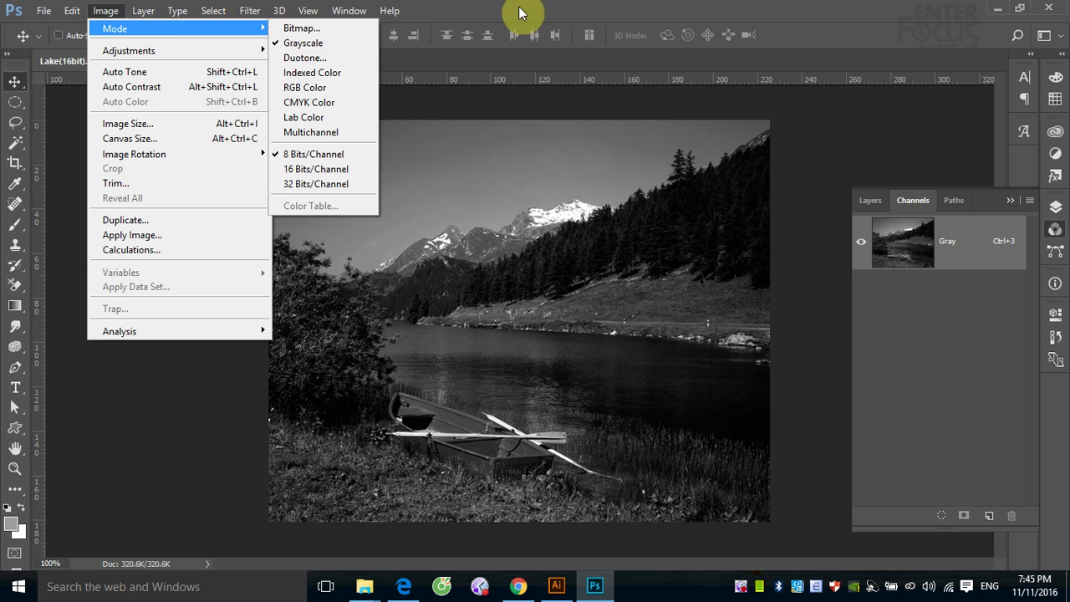
click(521, 12)
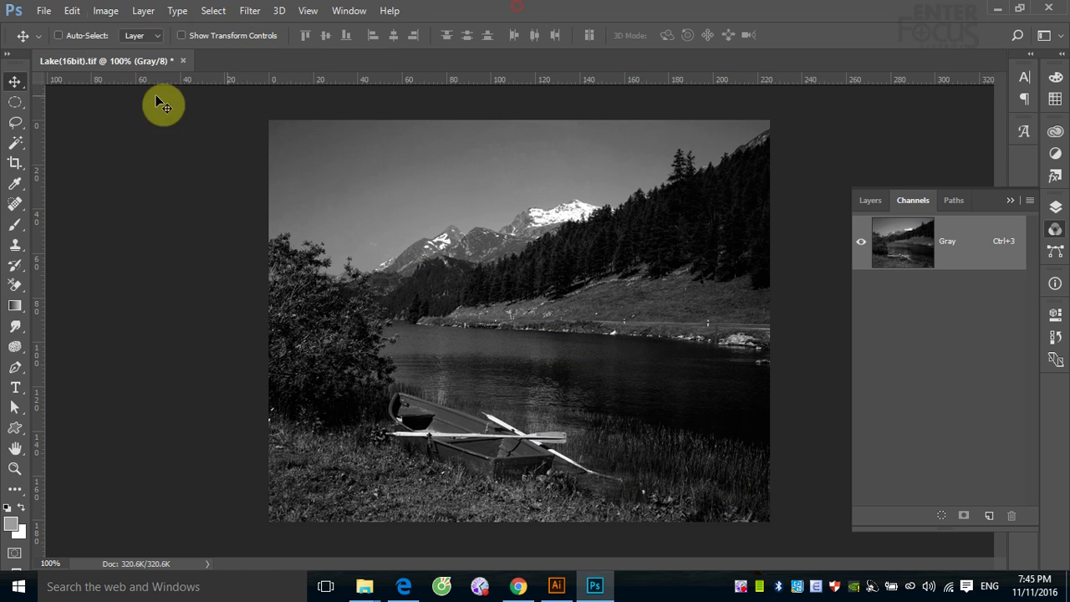
Duplicate the lake photo as 'Lake(16bit) copy'.
click(105, 11)
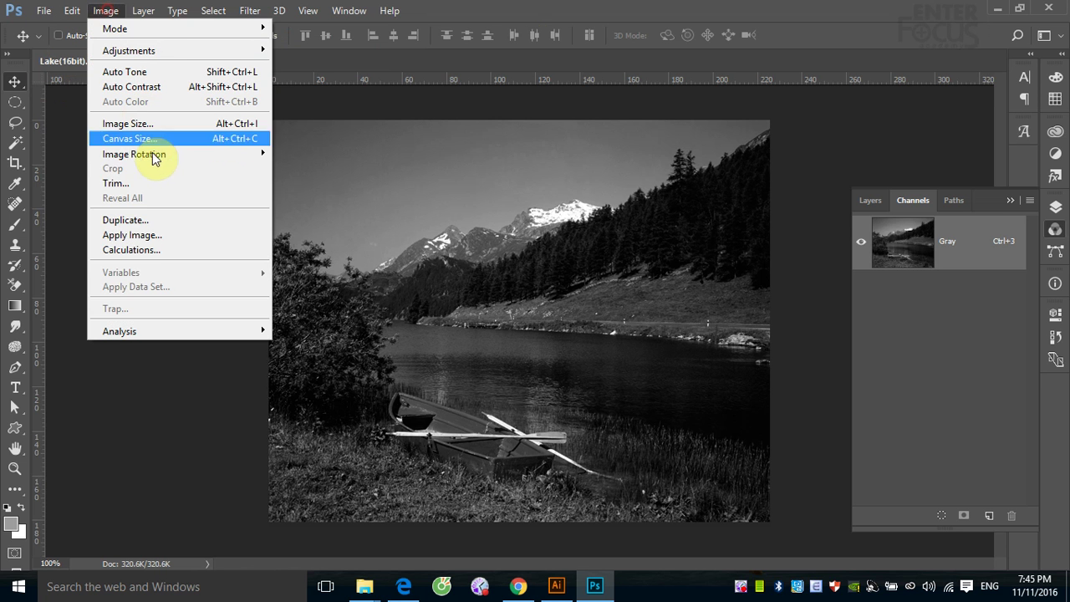
click(142, 220)
click(669, 192)
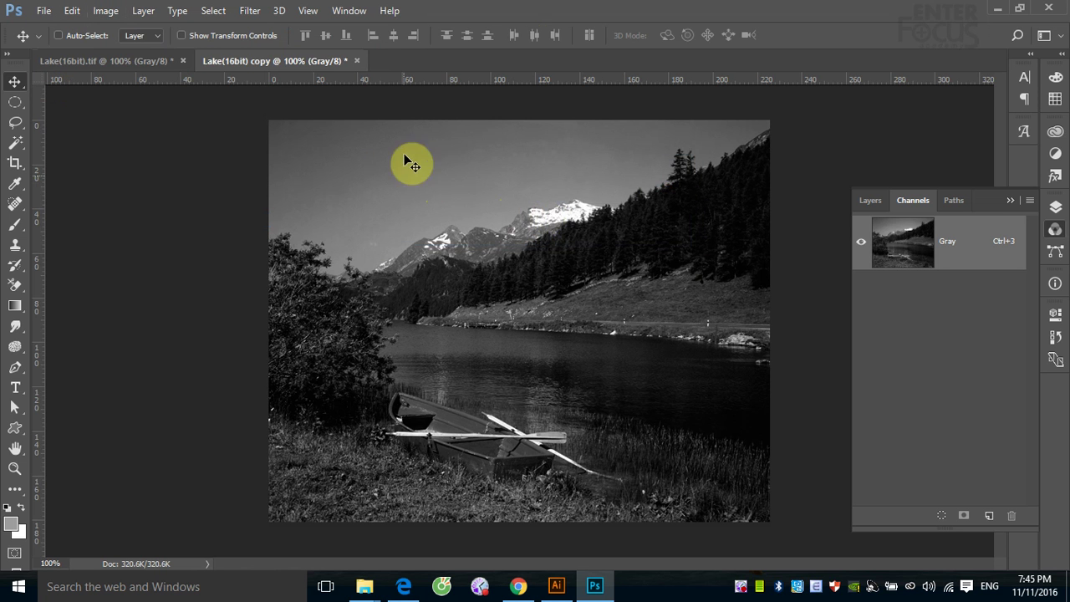
Convert the copy to Bitmap with Diffusion Dither at 72 Pixels/Inch.
click(106, 11)
mouse_move(117, 29)
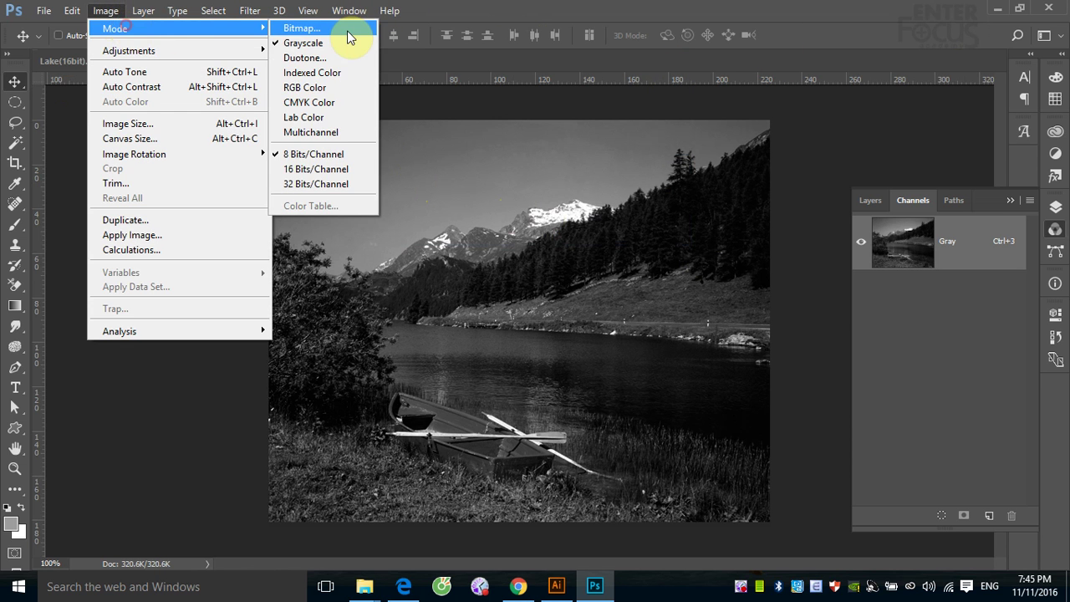
click(347, 31)
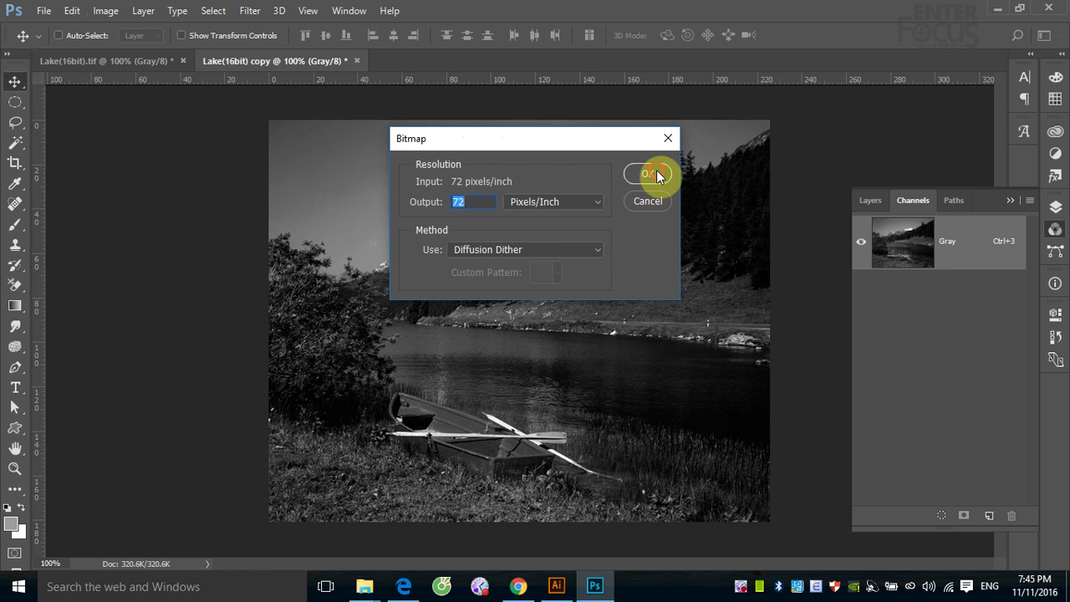
click(658, 174)
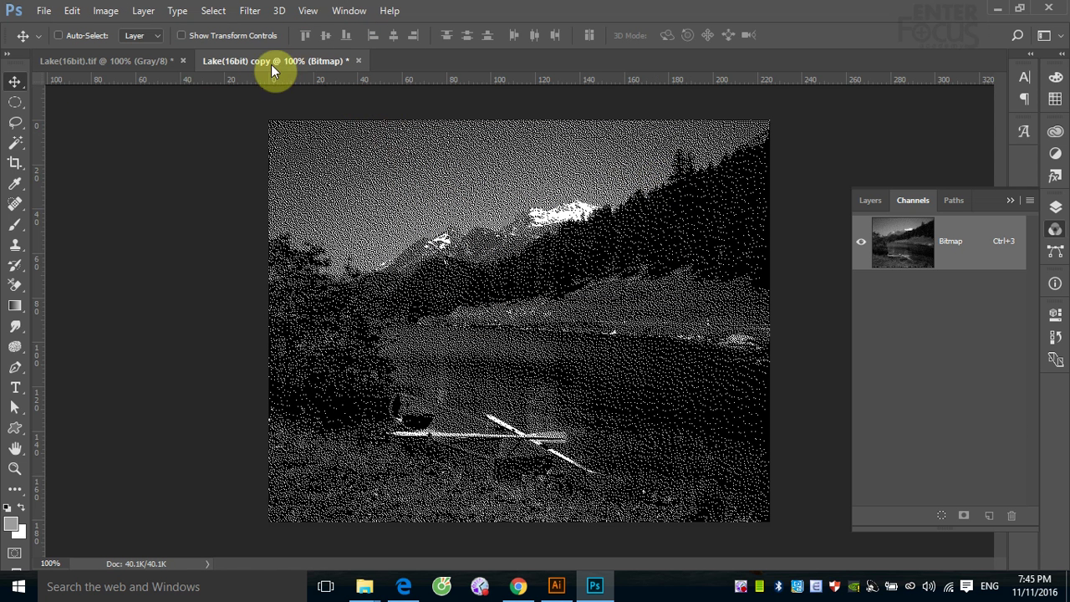
Tile the Bitmap copy beside the grayscale original with 2-up Vertical and collapse the Channels panel.
click(348, 10)
click(437, 10)
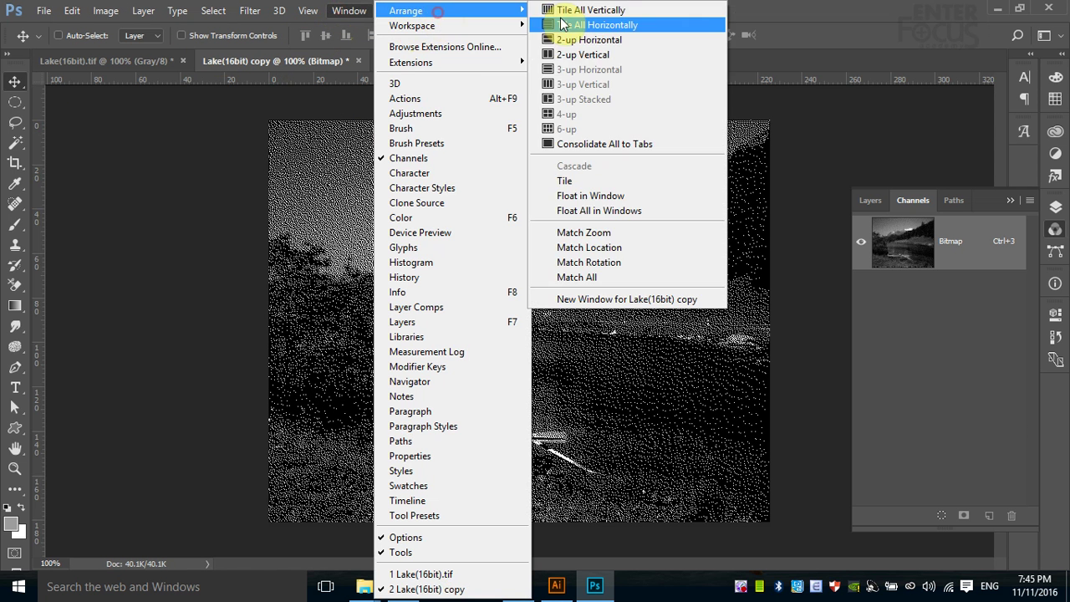
click(572, 55)
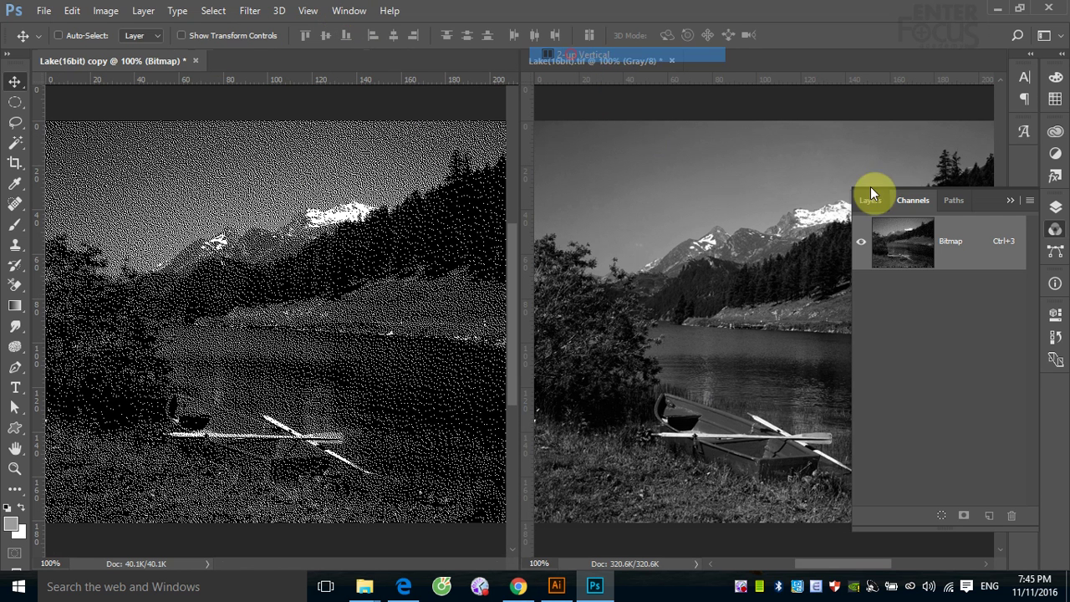
click(1011, 201)
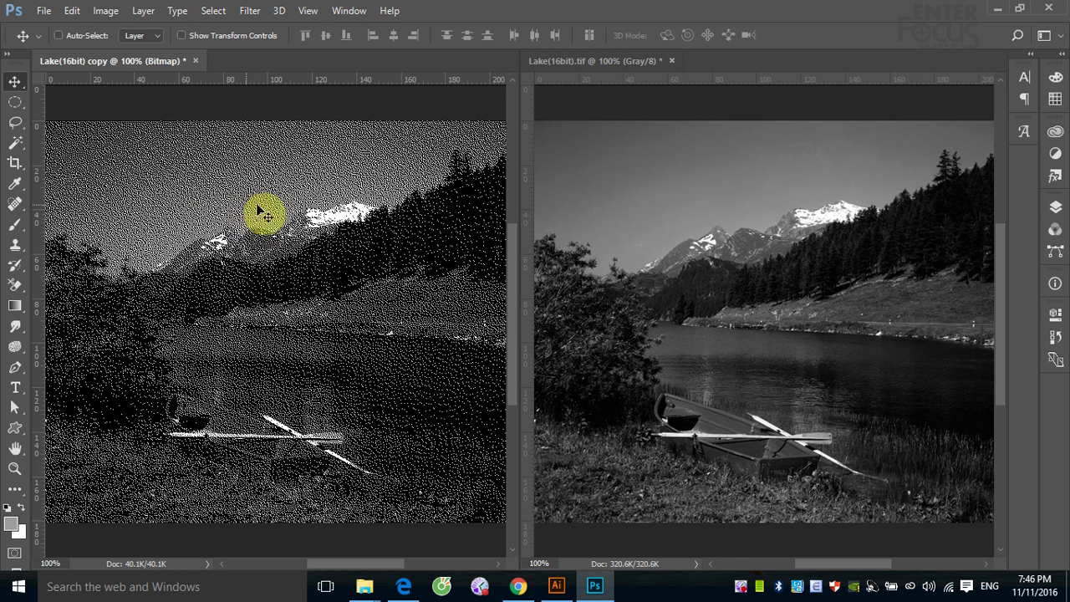
drag(334, 256, 347, 238)
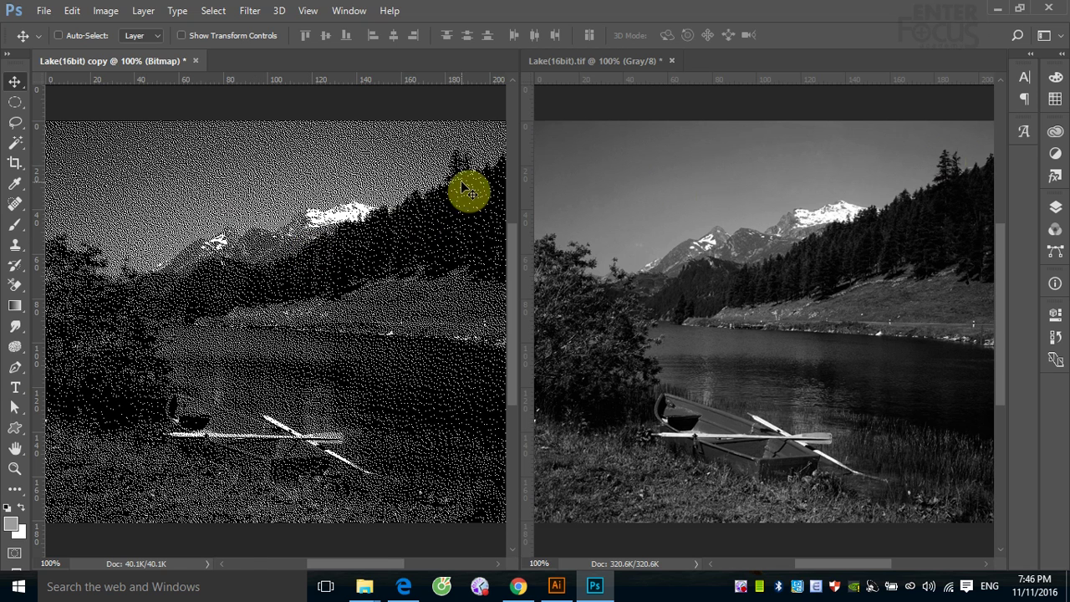
Zoom both documents in on the snowy mountain peak to compare the dithering.
key(ctrl)
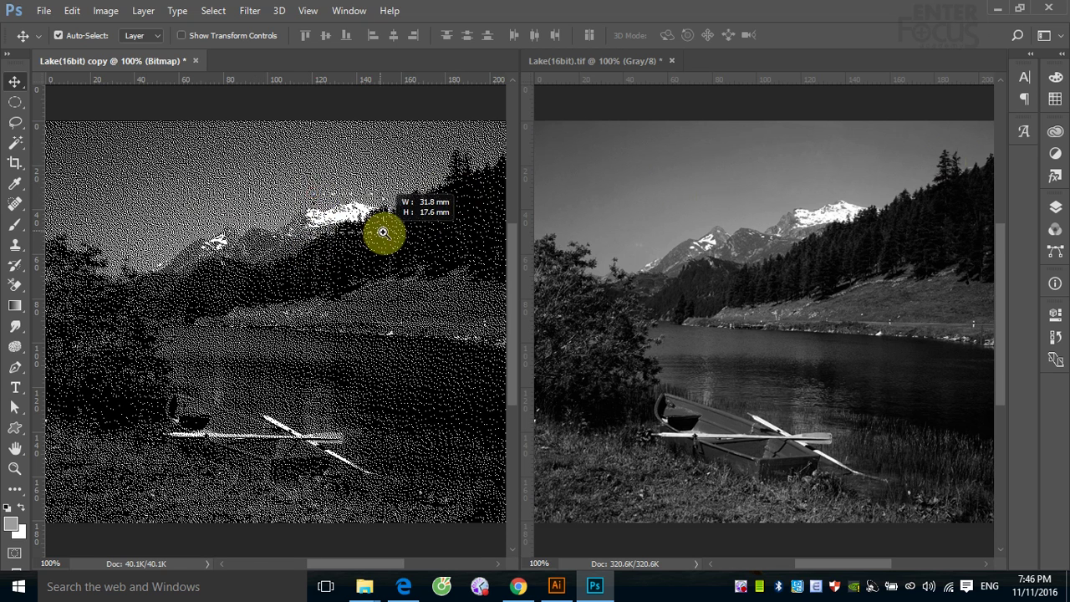
ctrl+click(382, 231)
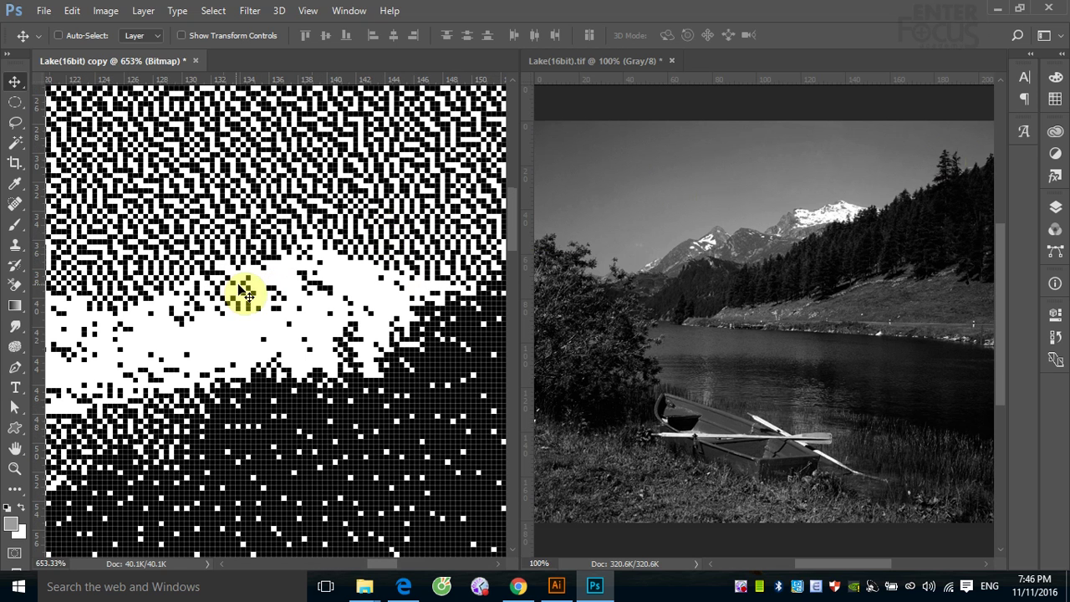
click(787, 190)
drag(773, 187, 888, 256)
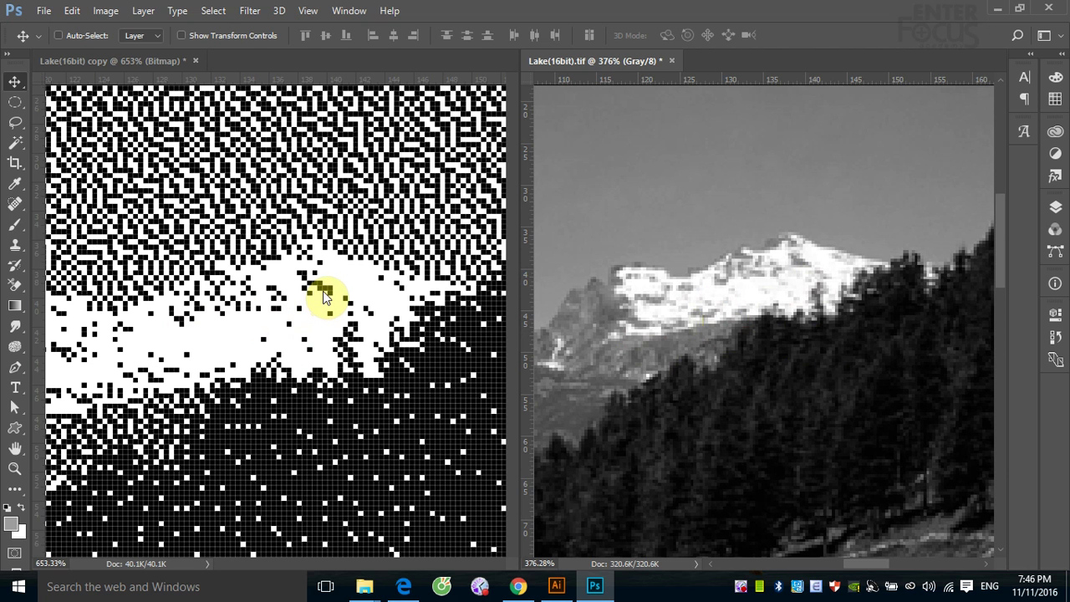
Zoom both documents out and pan the Bitmap copy to show the lake and boat.
key(ctrl+minus)
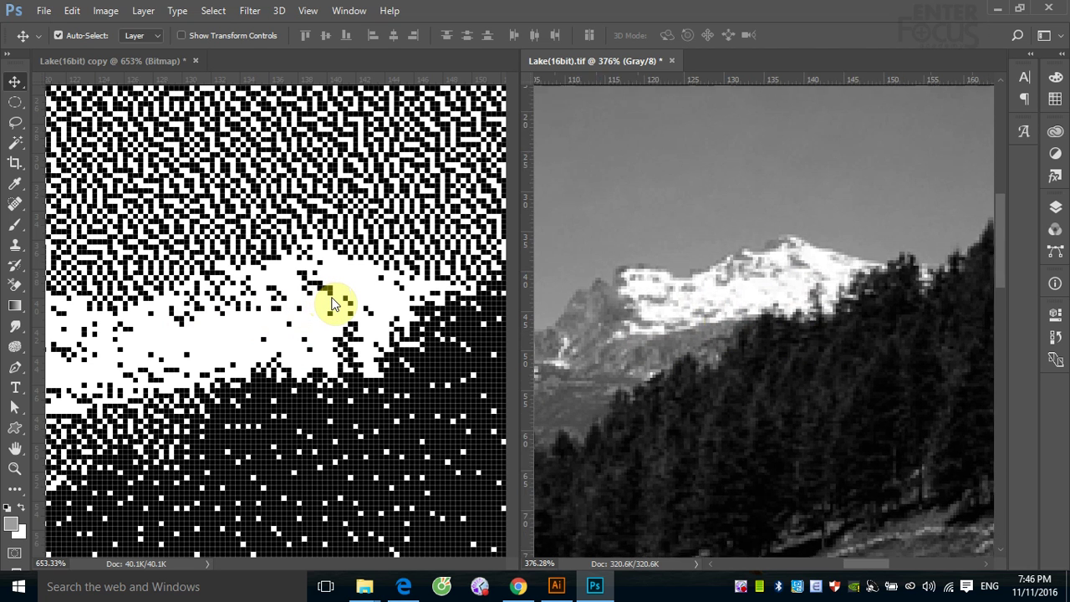
key(ctrl+minus)
key(ctrl+minus)
click(310, 335)
key(ctrl+minus)
key(ctrl+minus)
key(ctrl+minus)
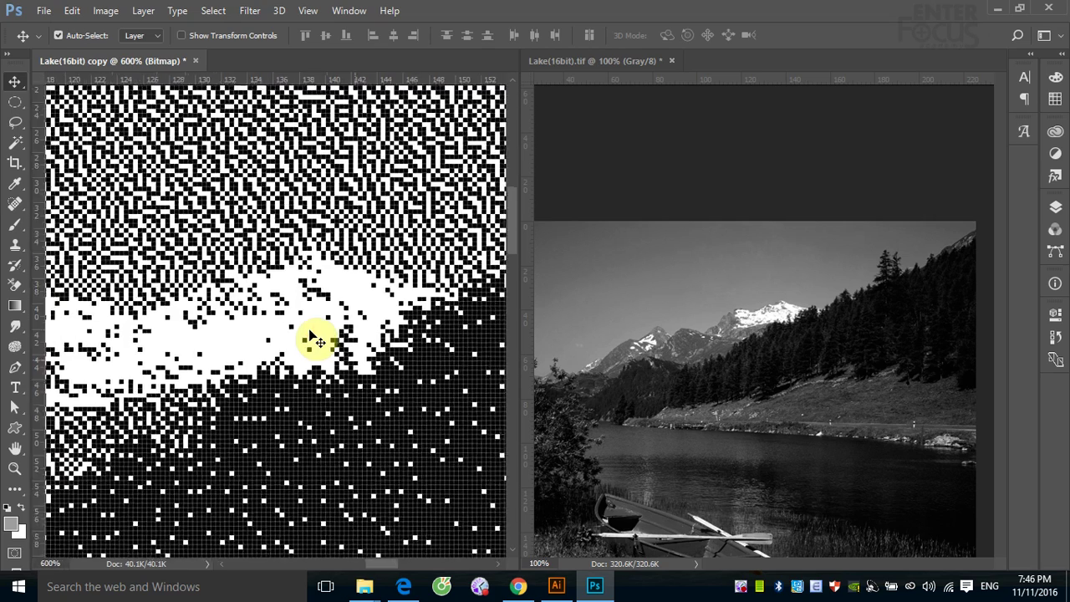
key(ctrl+minus)
key(ctrl+minus)
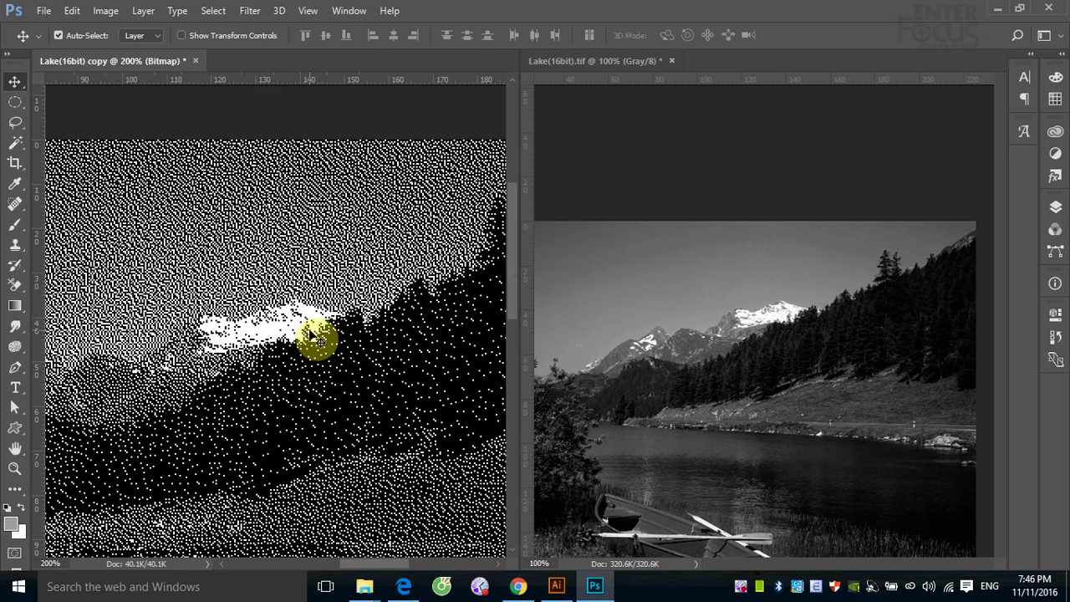
key(ctrl+minus)
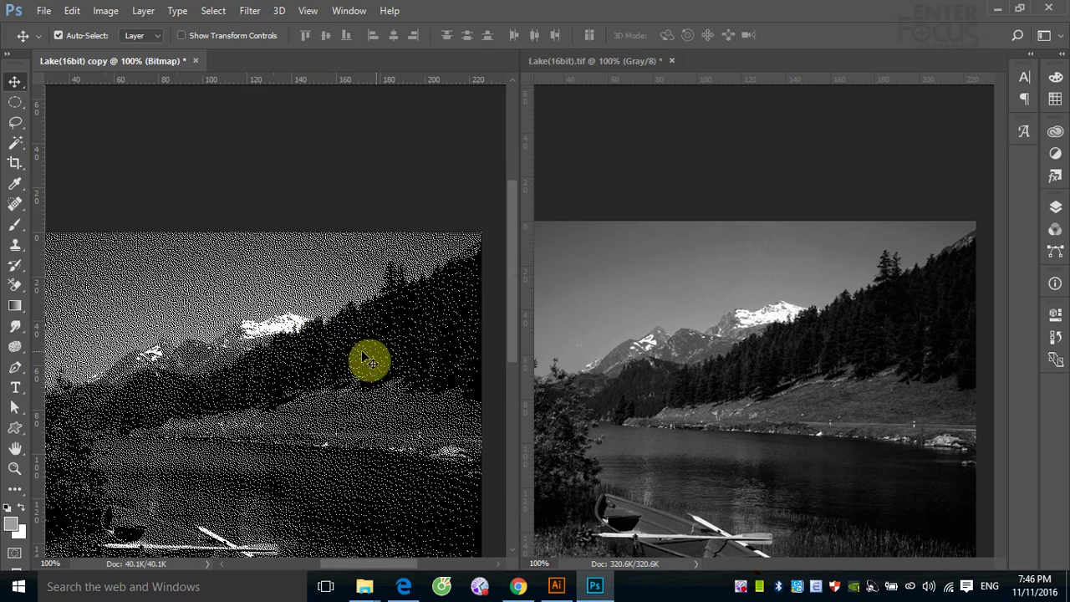
drag(239, 388, 296, 317)
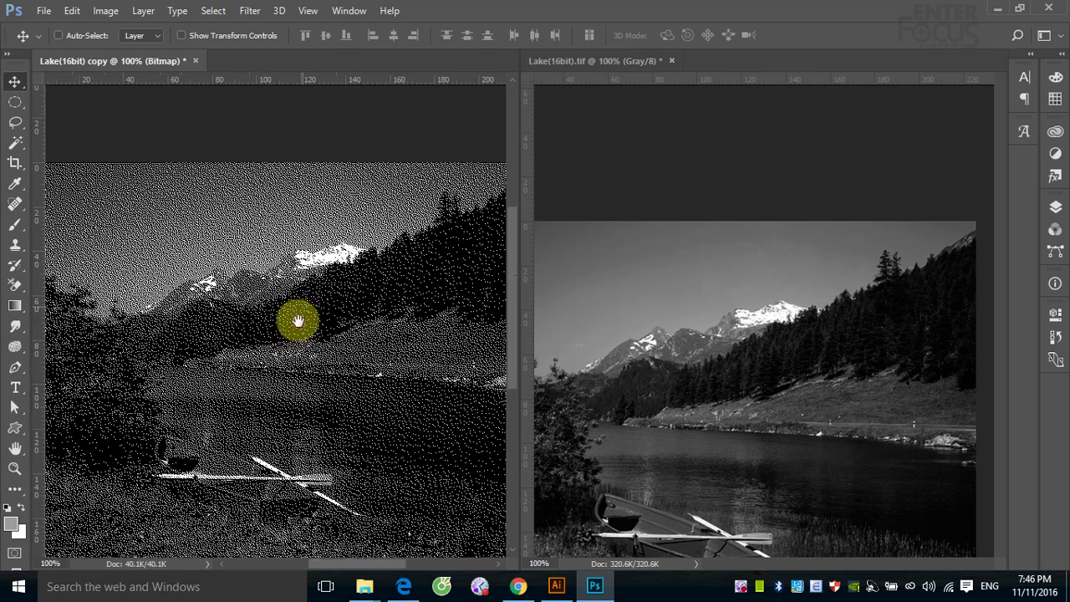
Zoom the grayscale original and the Bitmap copy out to 66.7% each.
click(689, 377)
key(ctrl+minus)
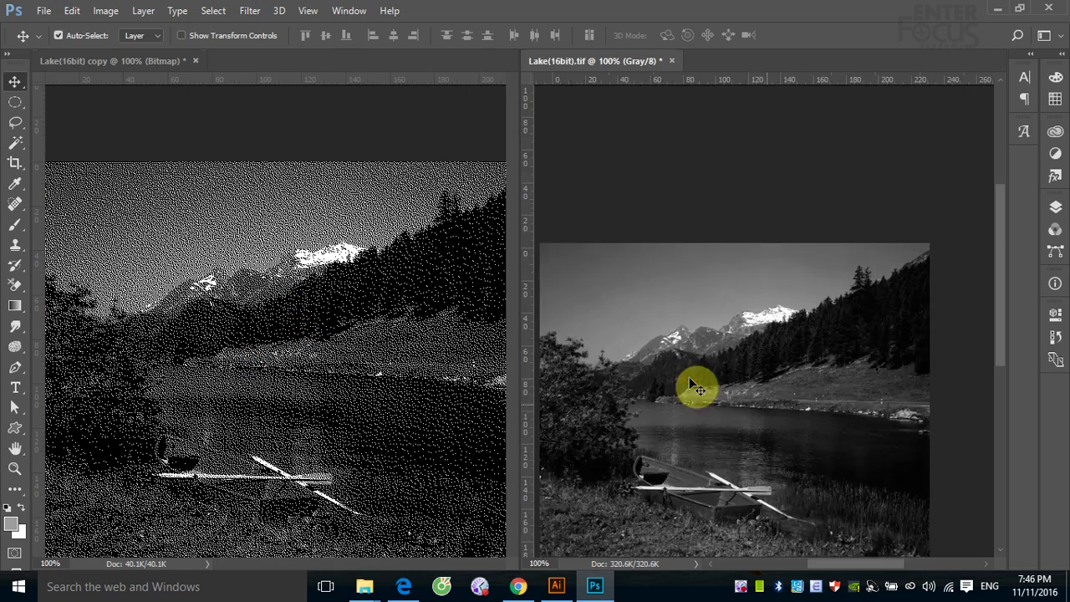
click(437, 379)
key(ctrl+minus)
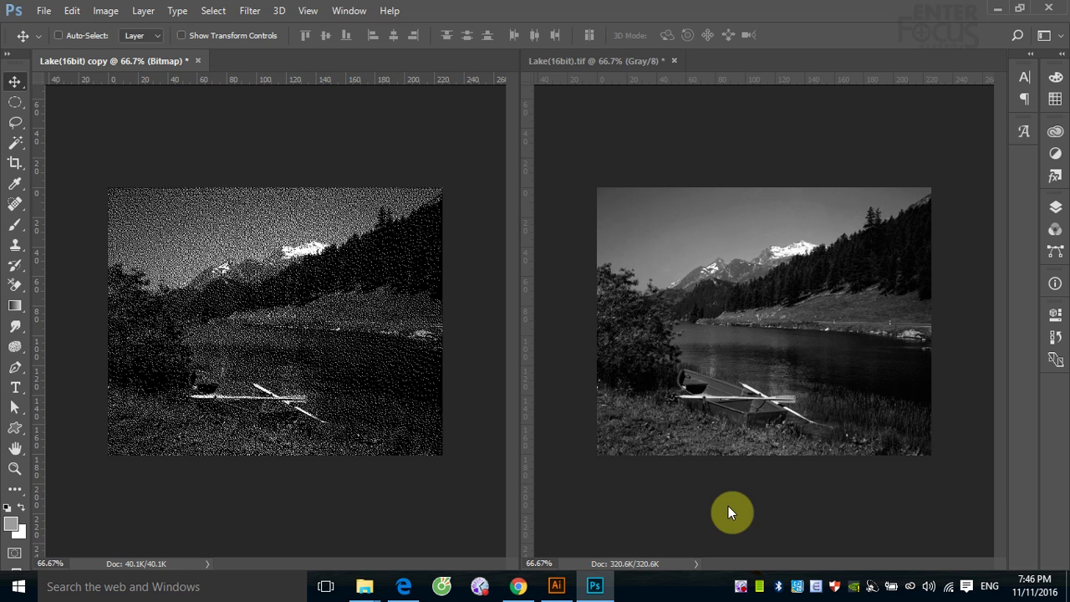
Open Image > Mode on the Bitmap copy, showing Bitmap as the current mode.
click(105, 10)
mouse_move(134, 28)
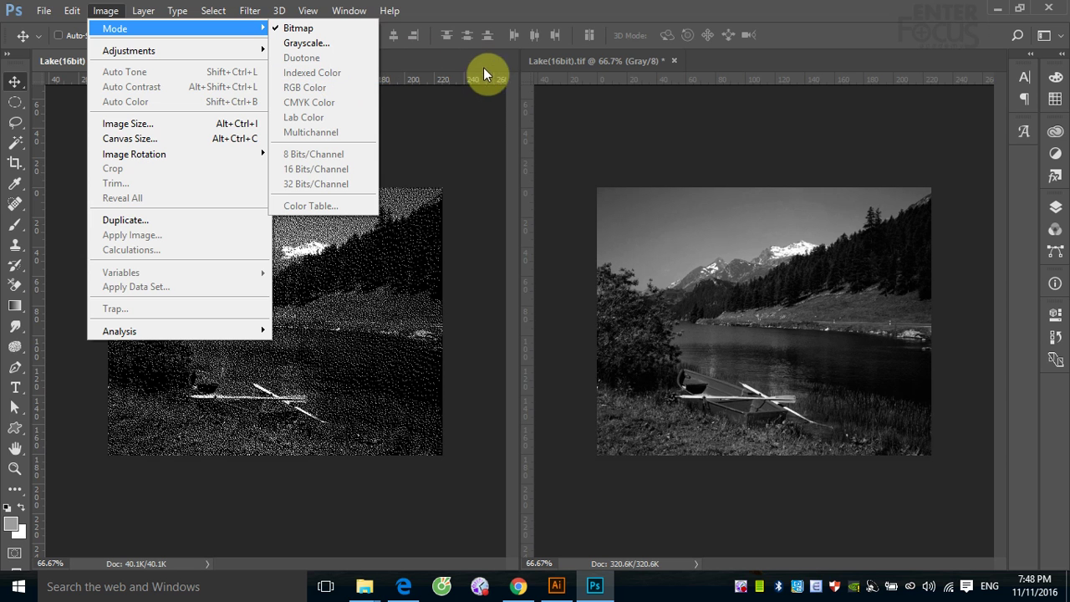
Revert Lake(16bit).tif to RGB 16-bit and close the Bitmap copy without saving.
click(584, 63)
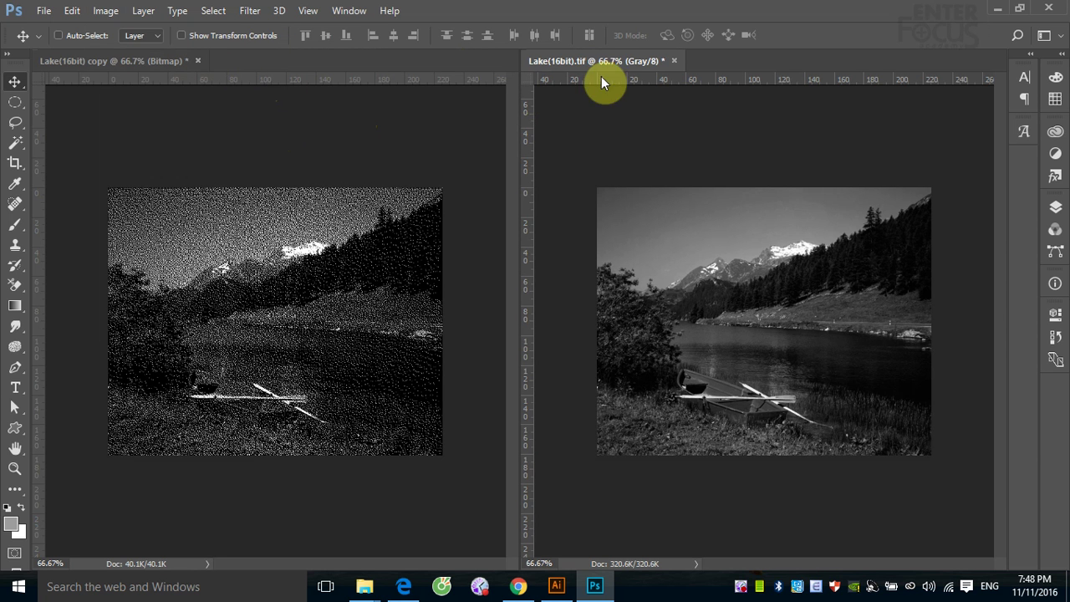
click(42, 11)
mouse_move(65, 251)
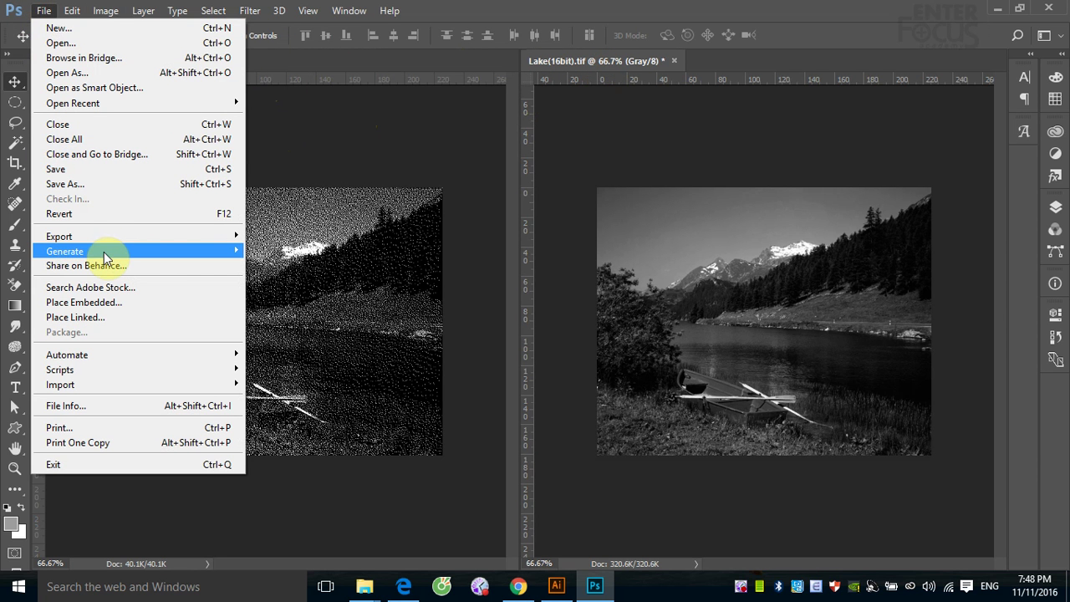
click(79, 213)
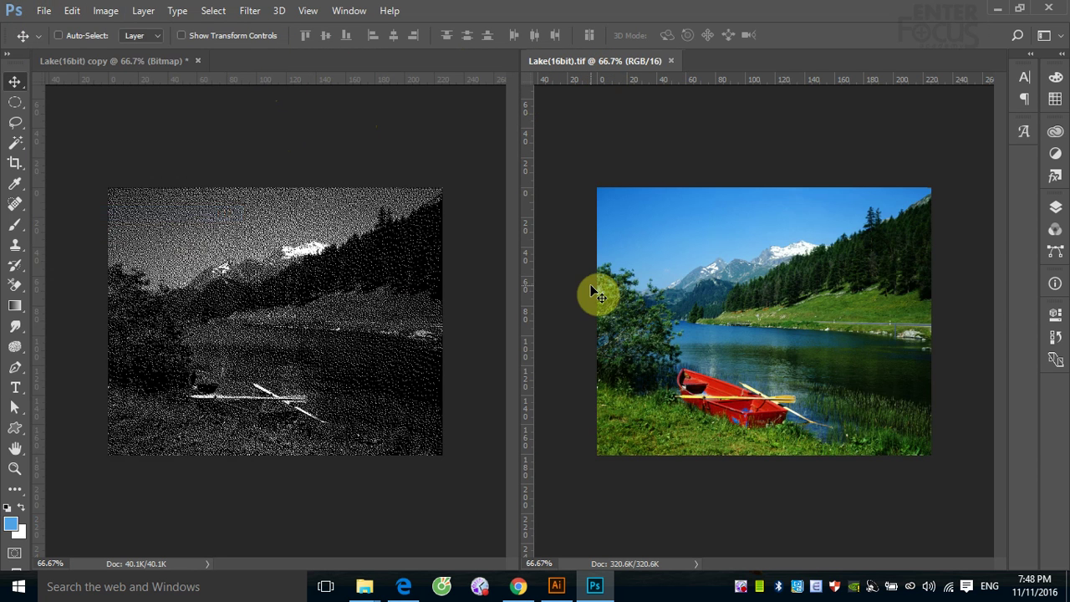
click(197, 60)
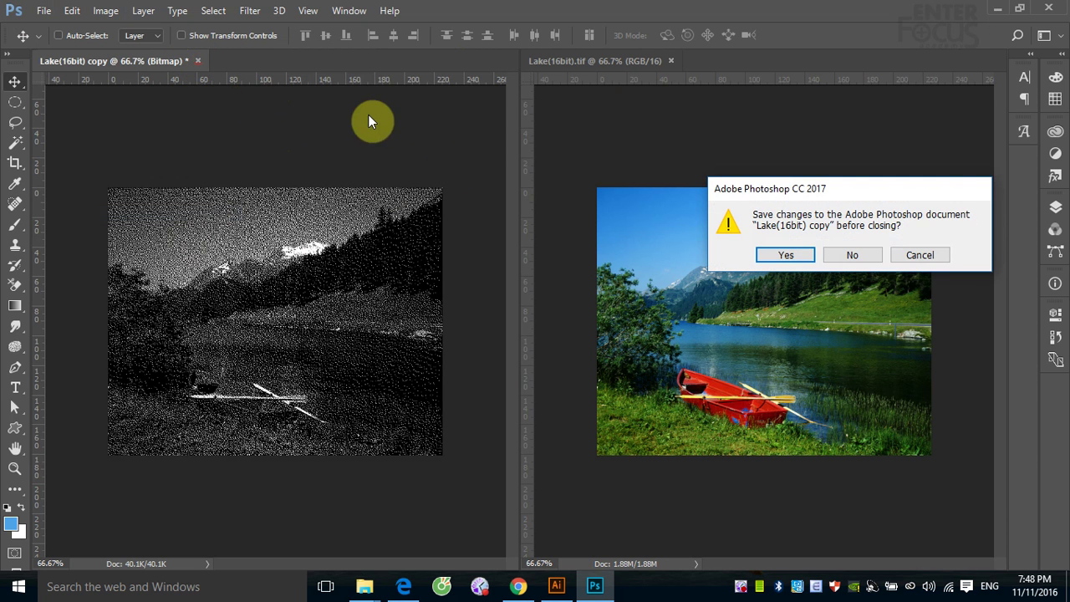
click(872, 255)
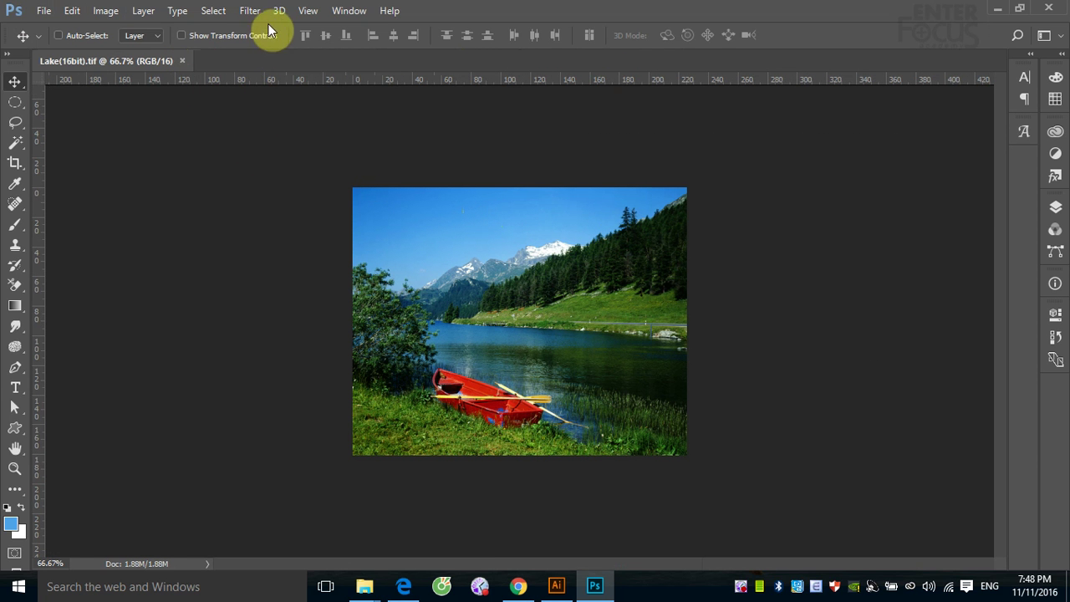
Duplicate the Lake(16bit) image.
click(106, 13)
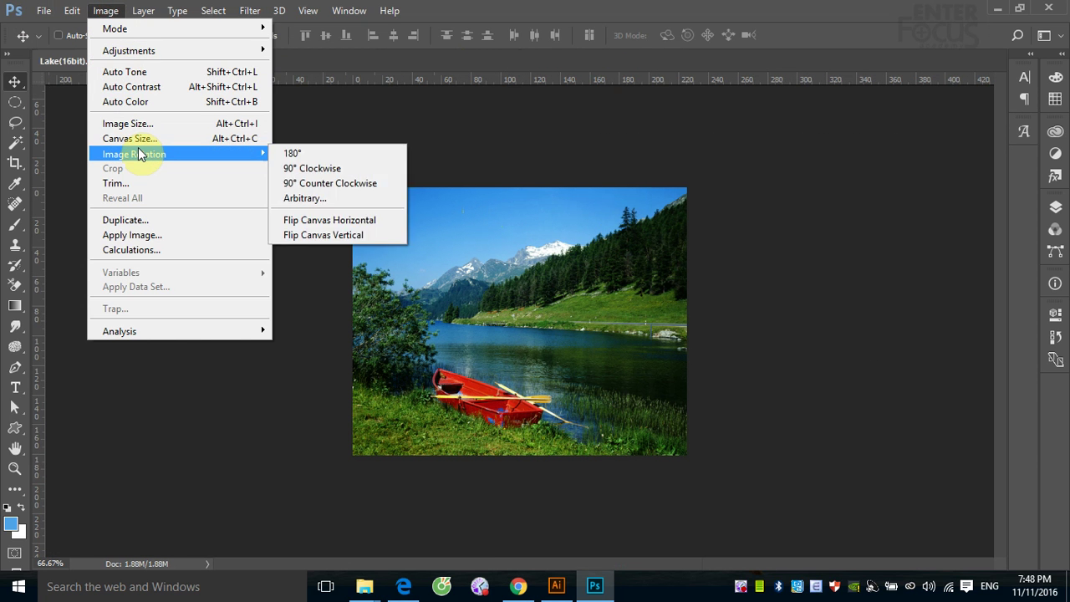
click(134, 221)
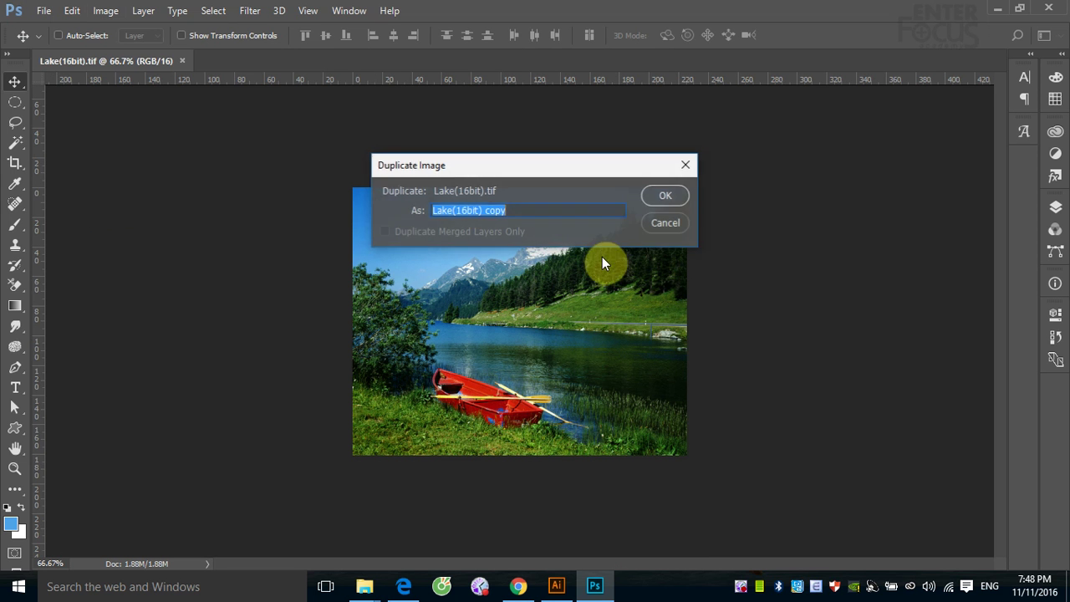
click(660, 196)
Convert the duplicate to 8 Bits/Channel and open its Indexed Color settings.
click(106, 11)
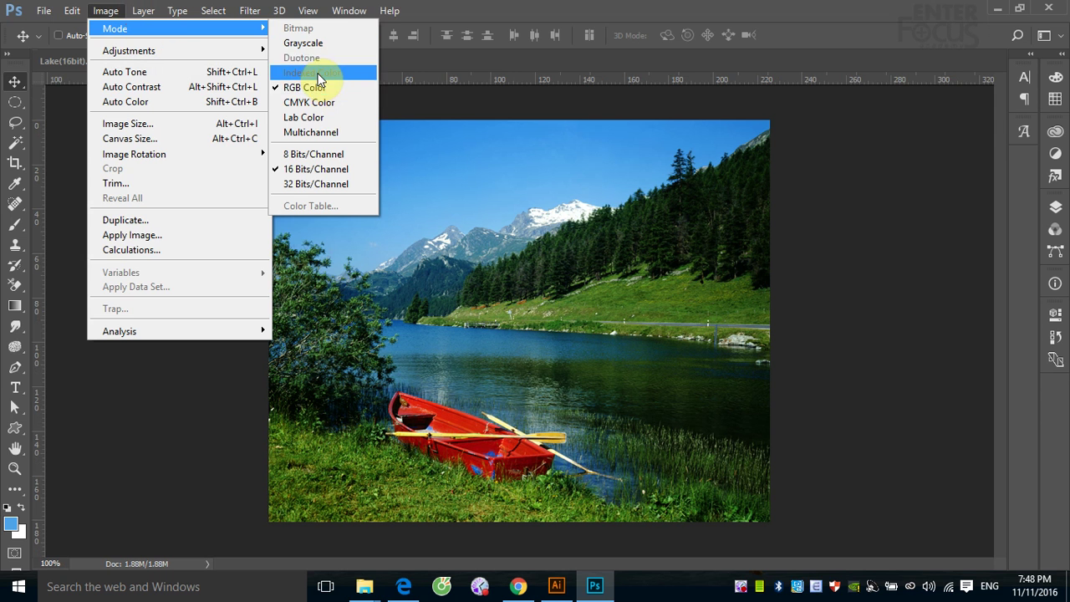
click(322, 154)
click(106, 11)
mouse_move(114, 28)
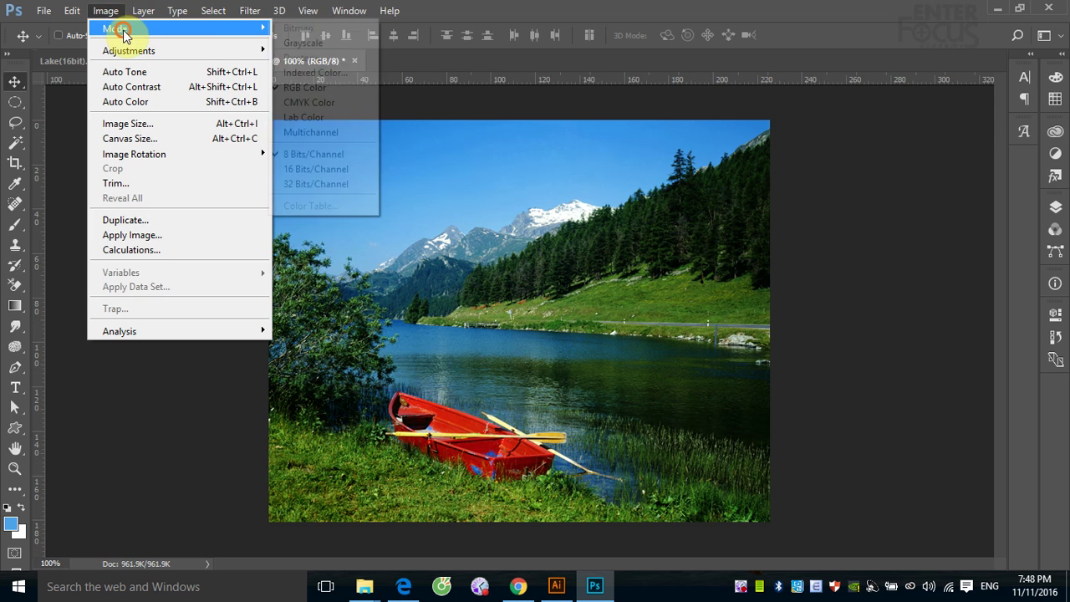
click(322, 73)
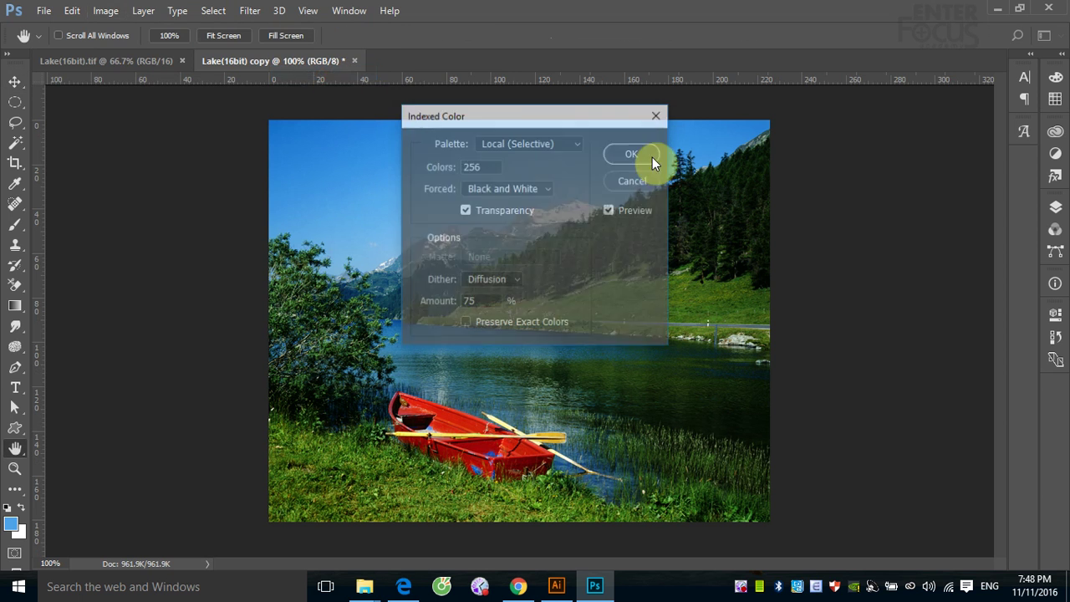
Convert the copy to Indexed Color: Local (Selective), 256 colours, 75% Diffusion dither.
double_click(483, 167)
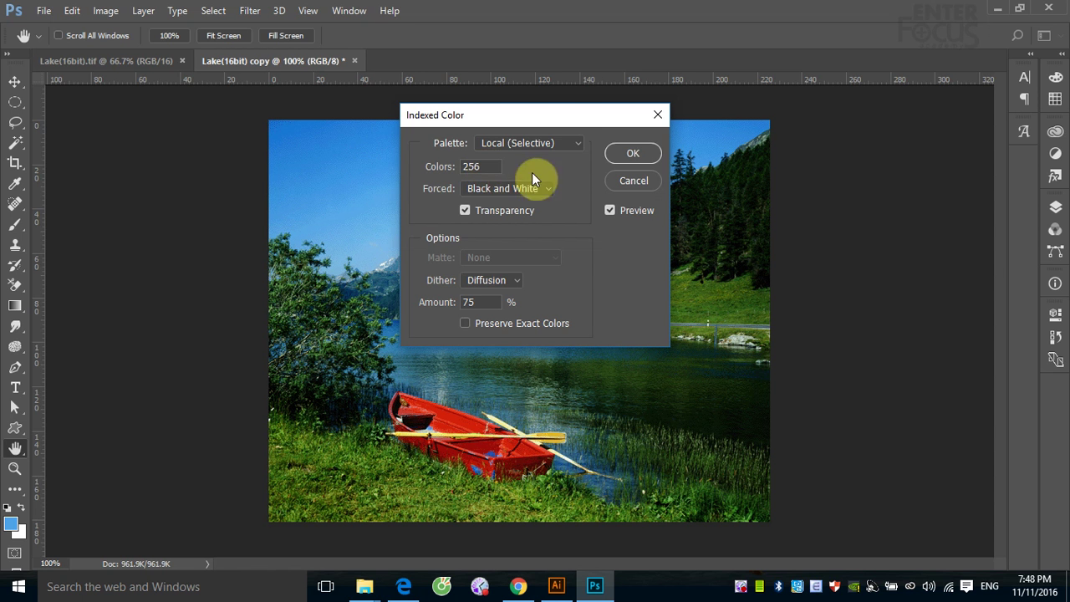
click(634, 156)
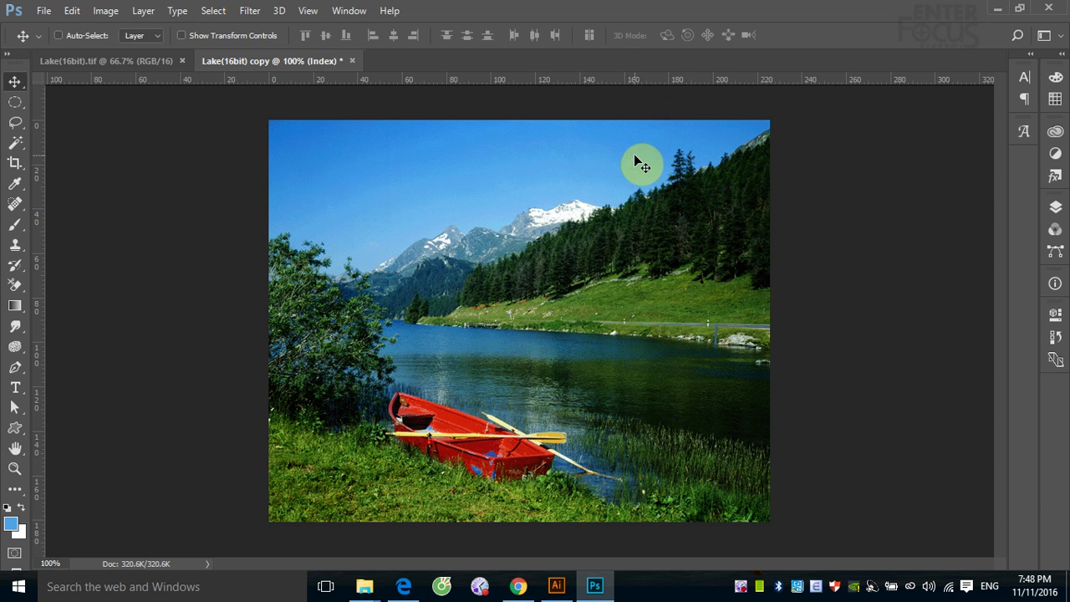
Show the indexed copy's Layers, then its Channels, and expand the toolbar to two columns.
click(1055, 206)
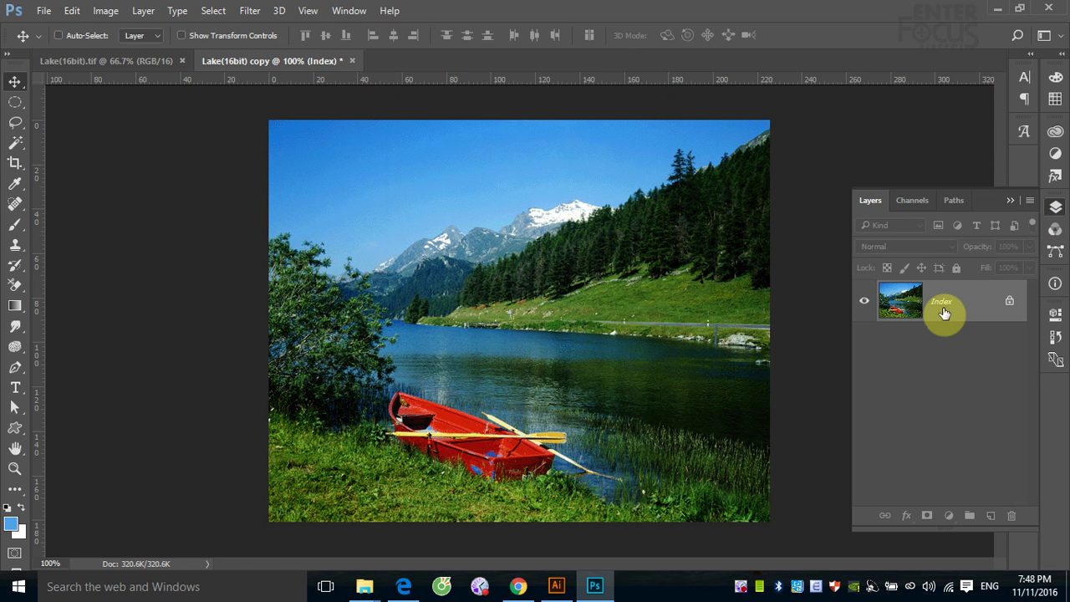
click(913, 201)
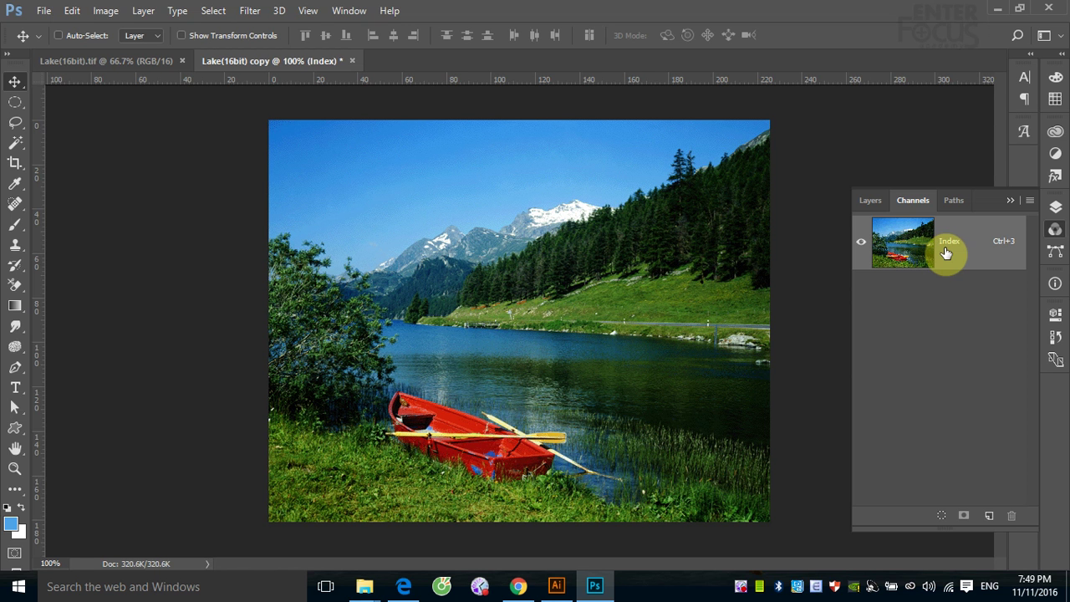
click(11, 58)
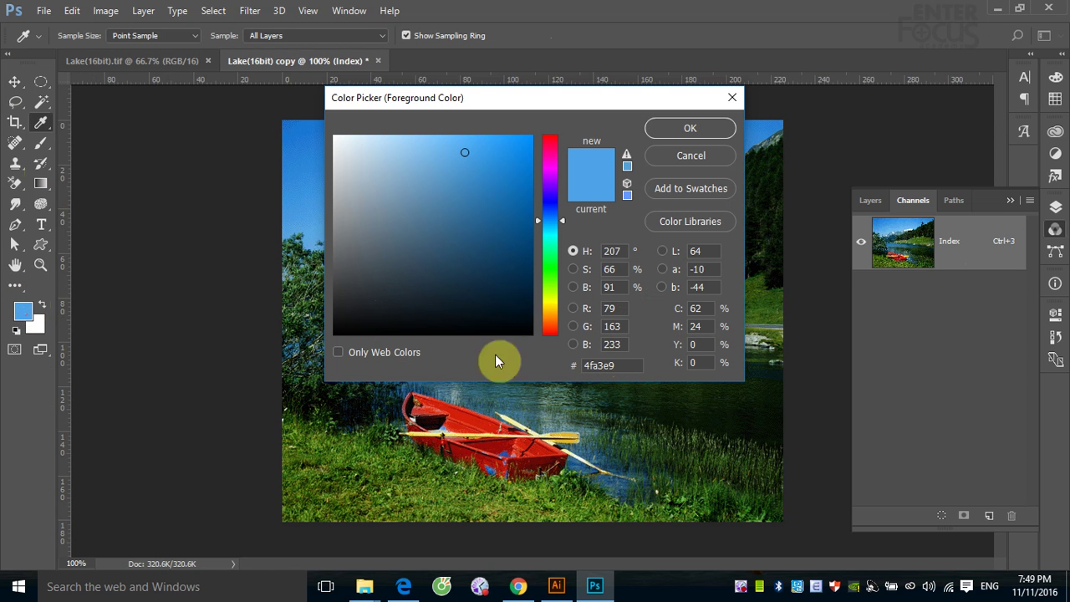
Try several blues in the Color Picker, ending with Only Web Colors on and 3366cc picked.
click(339, 352)
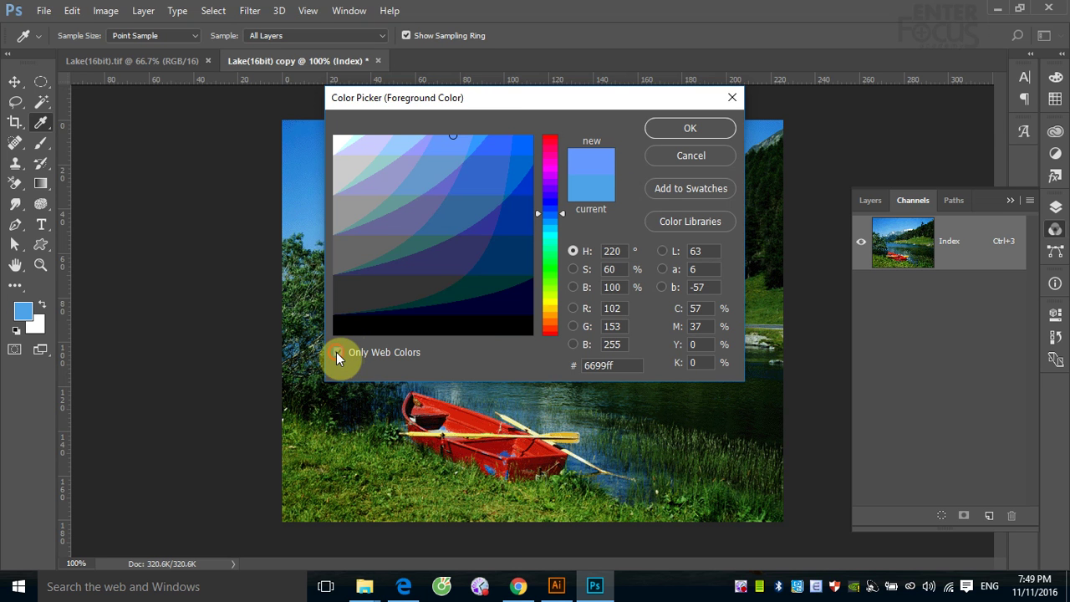
click(337, 352)
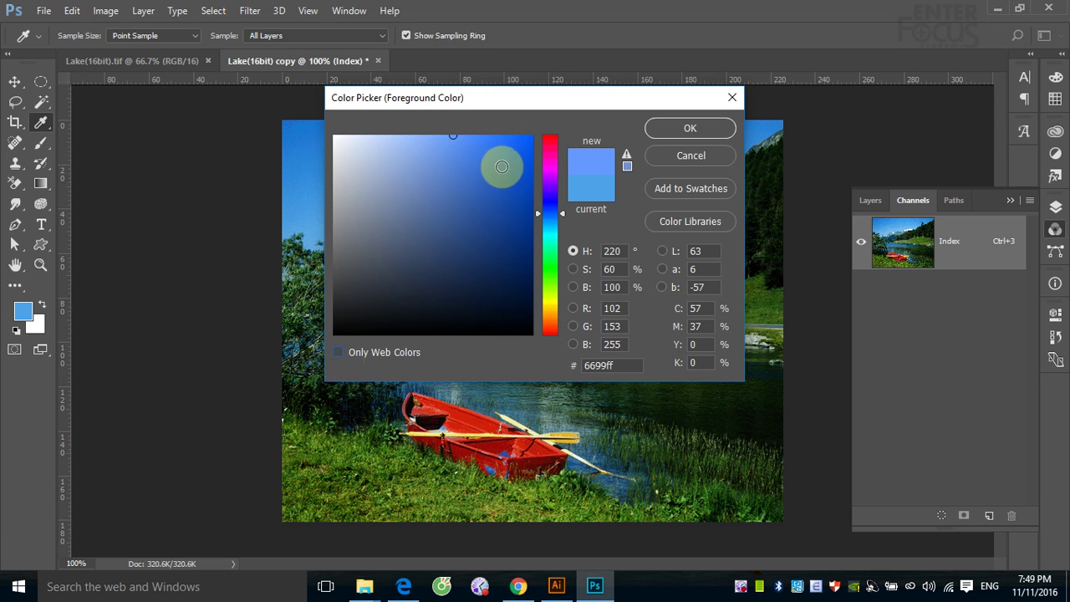
click(499, 165)
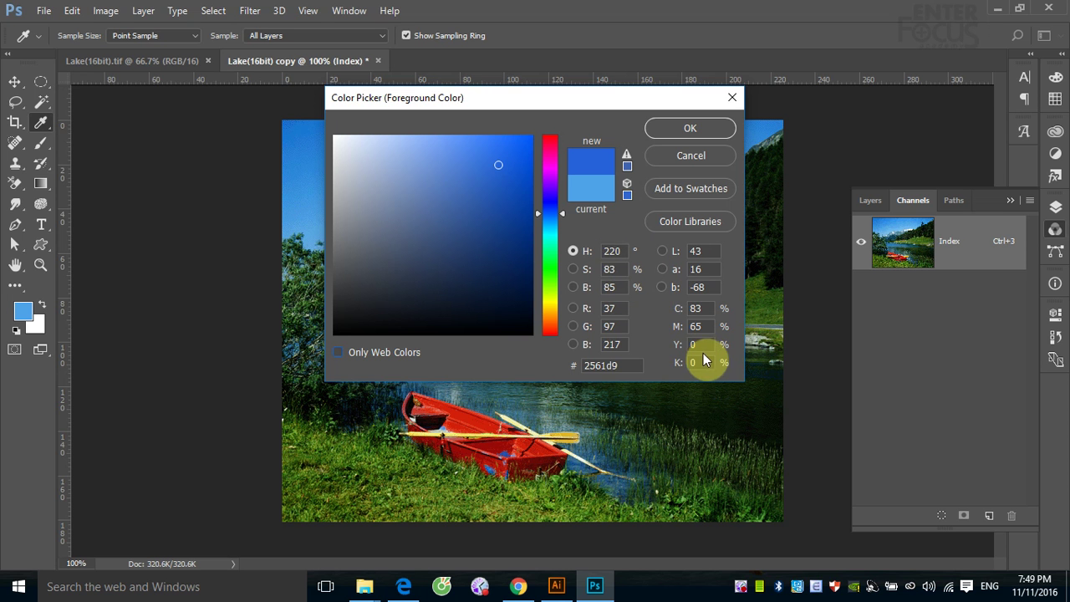
click(500, 166)
click(501, 167)
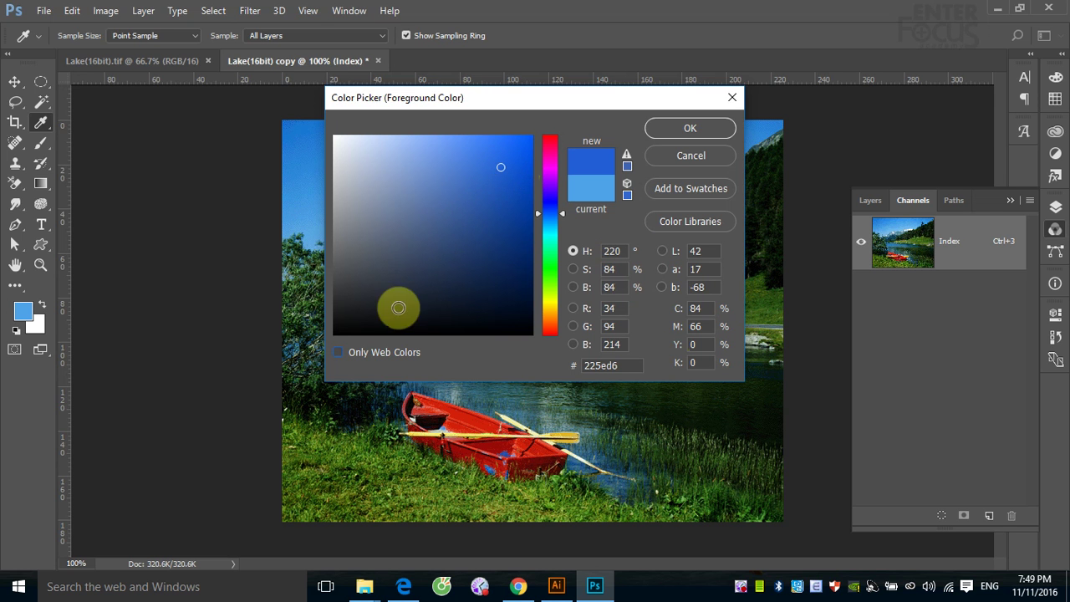
click(339, 352)
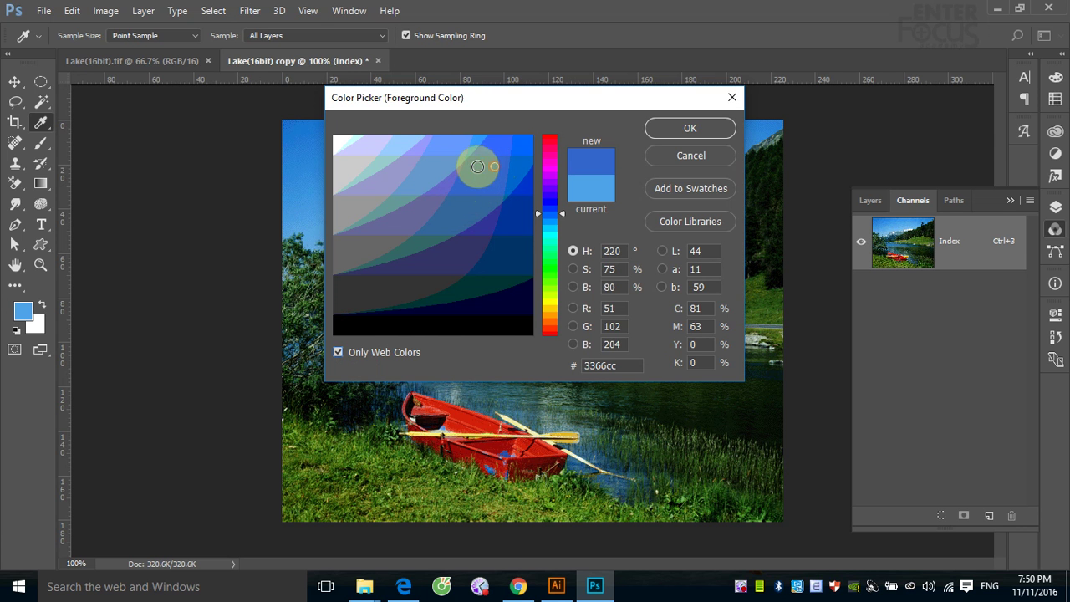
click(466, 170)
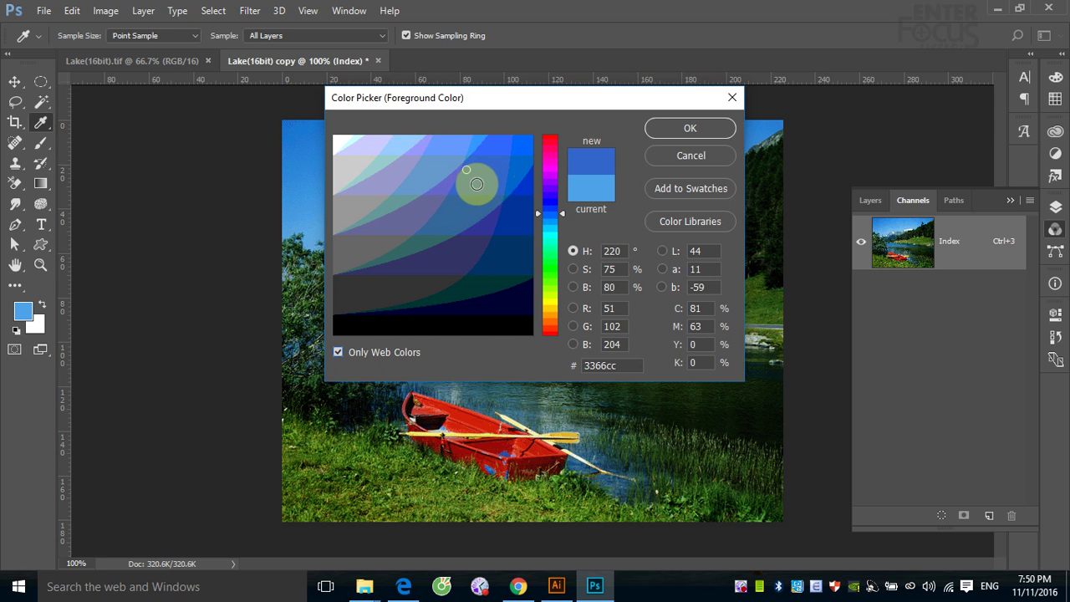
click(476, 184)
Close the Color Picker and Lasso-select the central lake and hillside freehand.
click(684, 154)
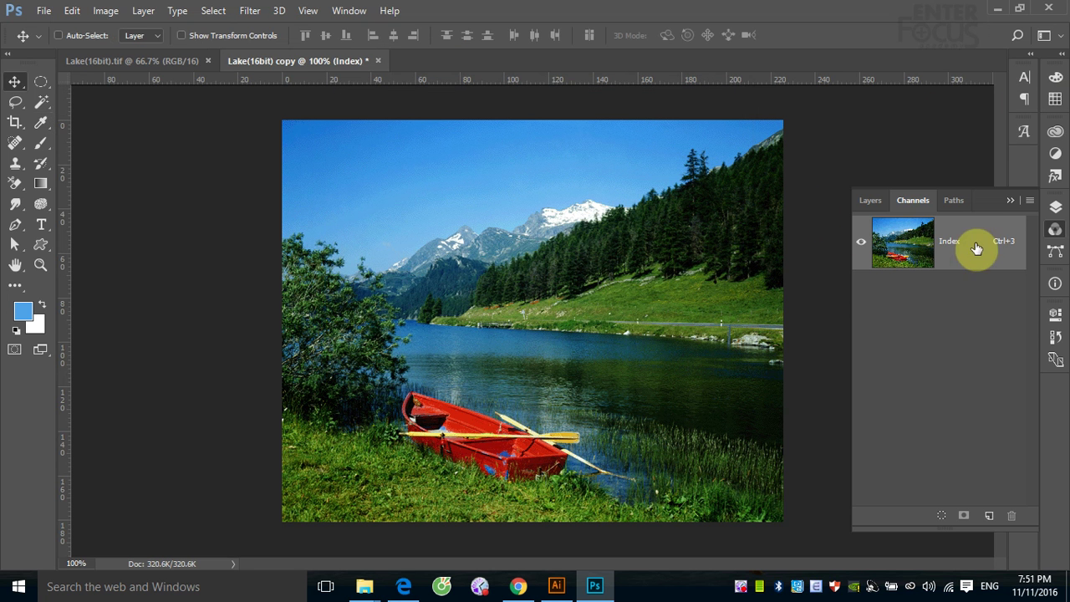
click(16, 102)
drag(446, 340, 446, 339)
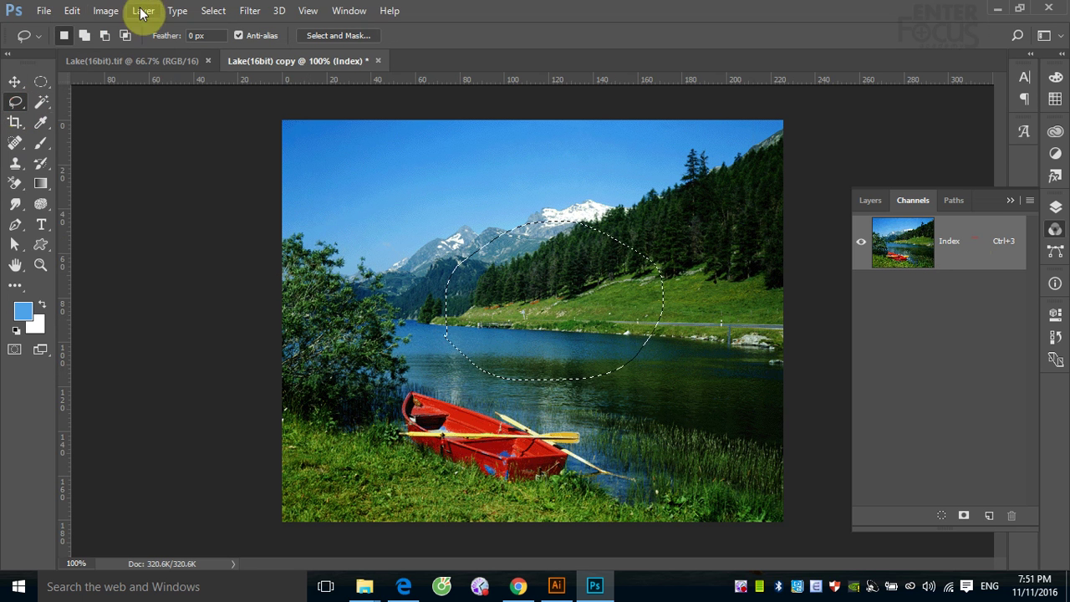
click(105, 11)
mouse_move(117, 28)
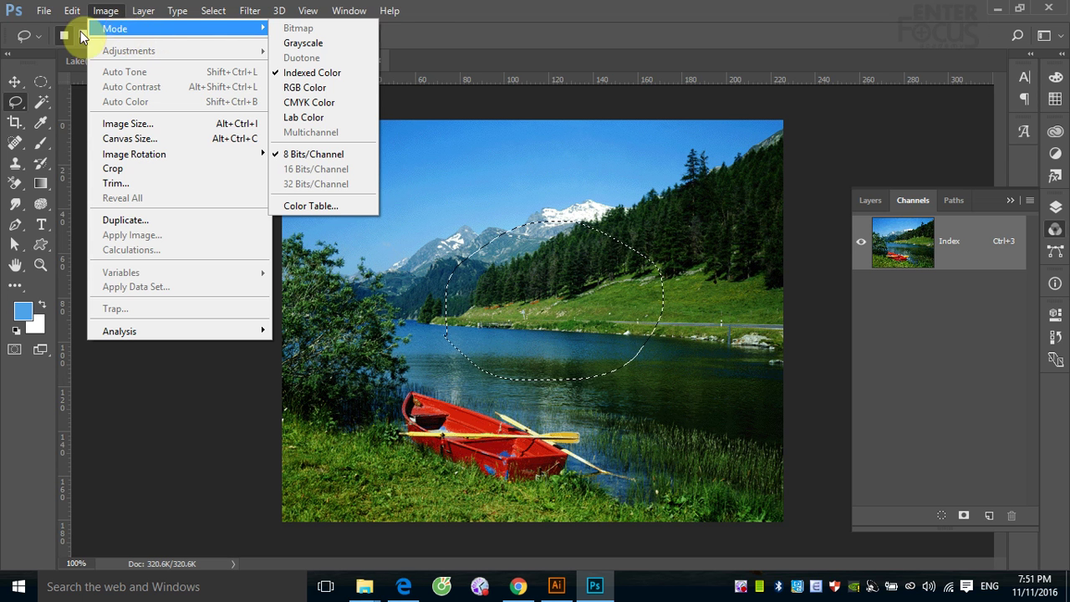
Brush-paint blue inside the selection, then undo the paint stroke.
click(41, 143)
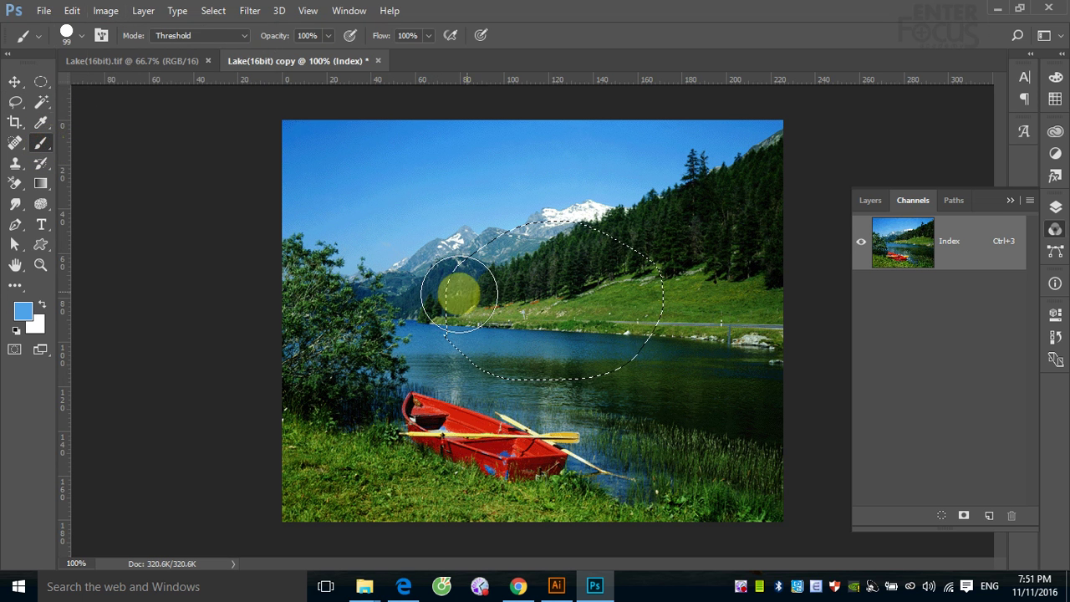
mouse_move(472, 310)
mouse_down()
mouse_move(574, 282)
mouse_move(555, 342)
mouse_move(567, 365)
mouse_up()
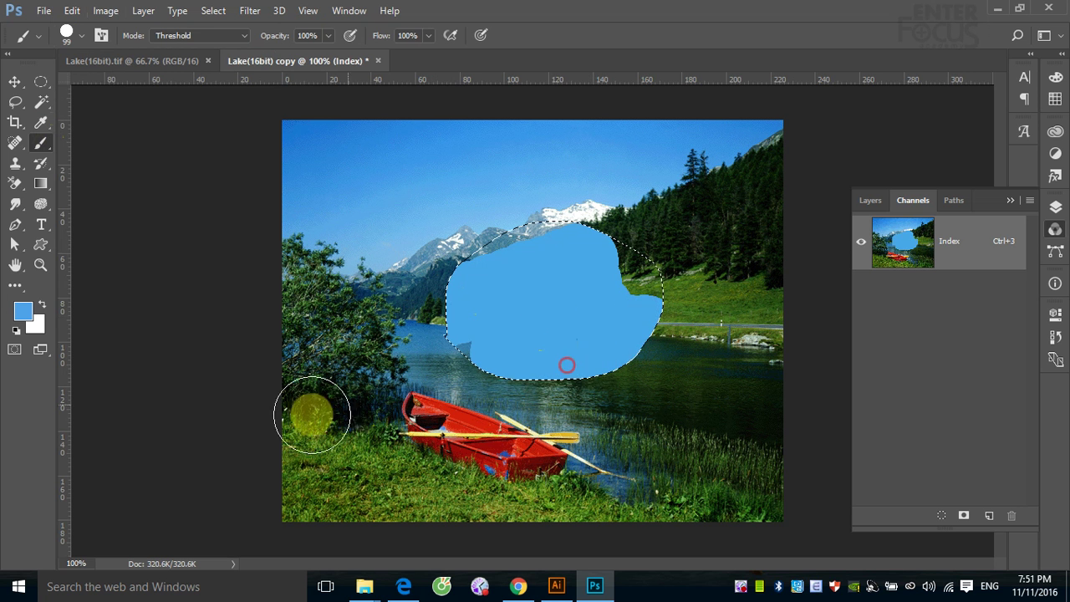
click(105, 11)
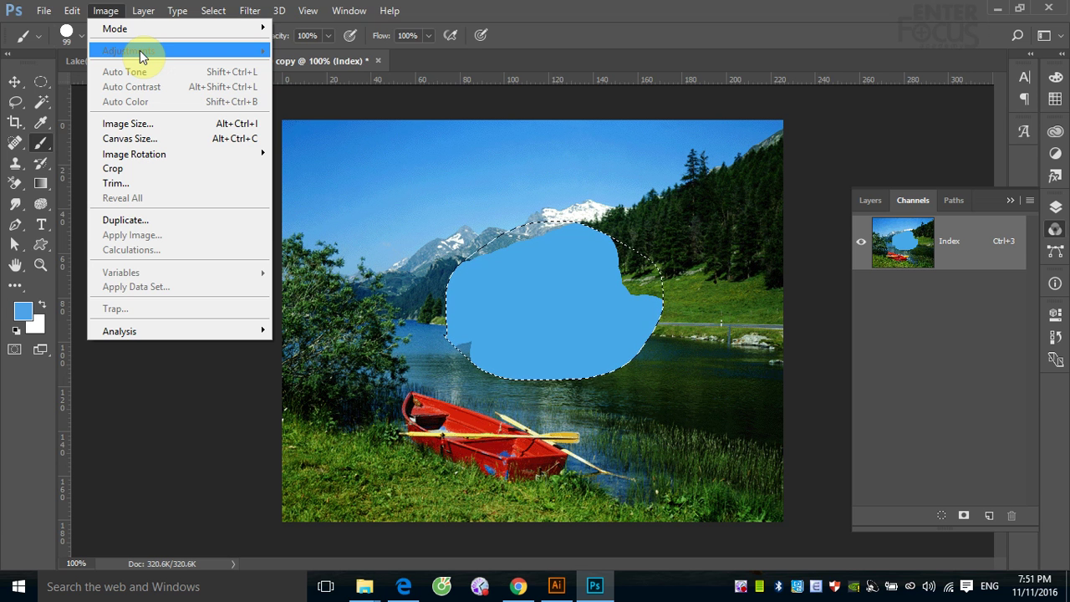
click(543, 30)
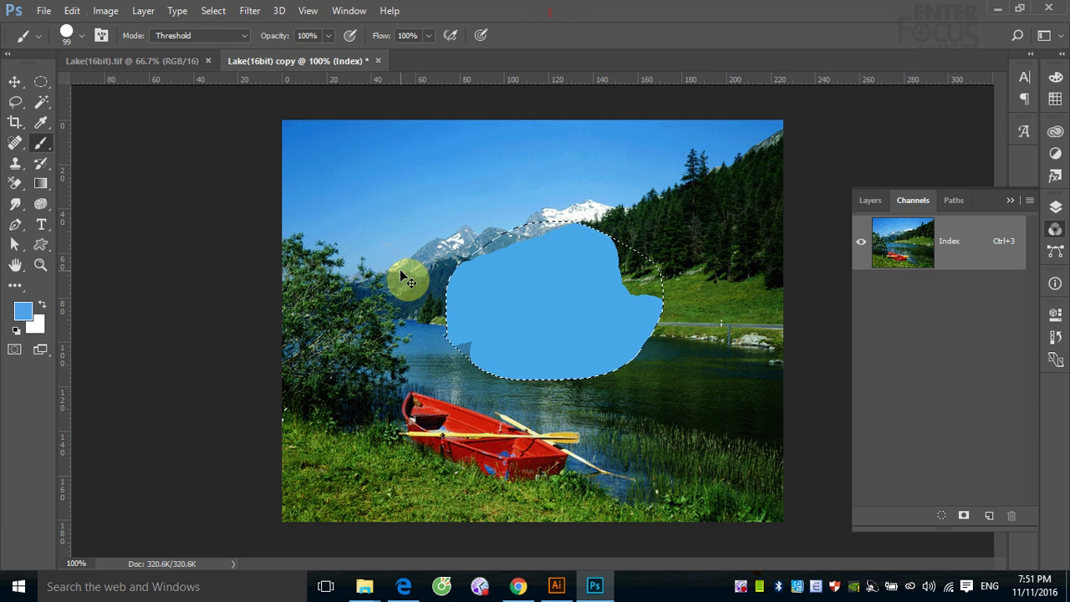
key(ctrl+z)
Save the lake selection as the Alpha 1 channel and return to the Layers panel.
click(213, 11)
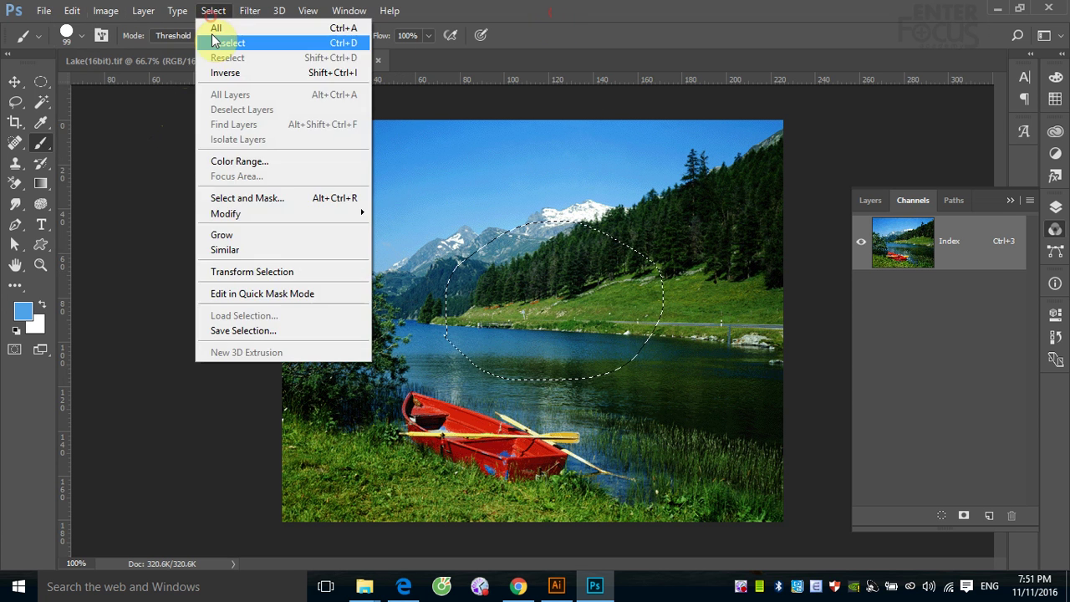
click(264, 331)
click(661, 156)
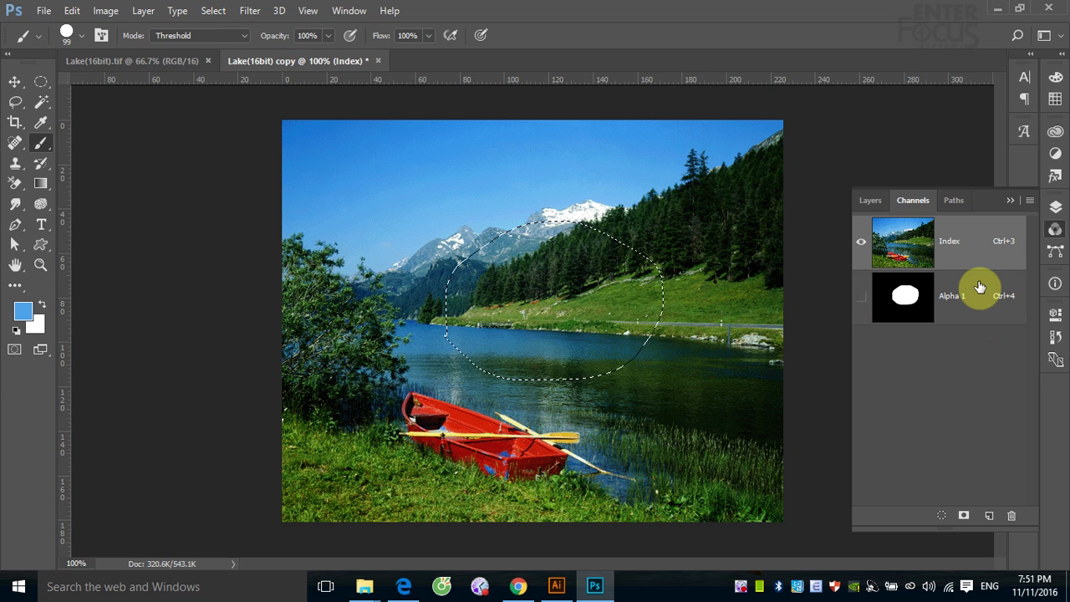
click(871, 201)
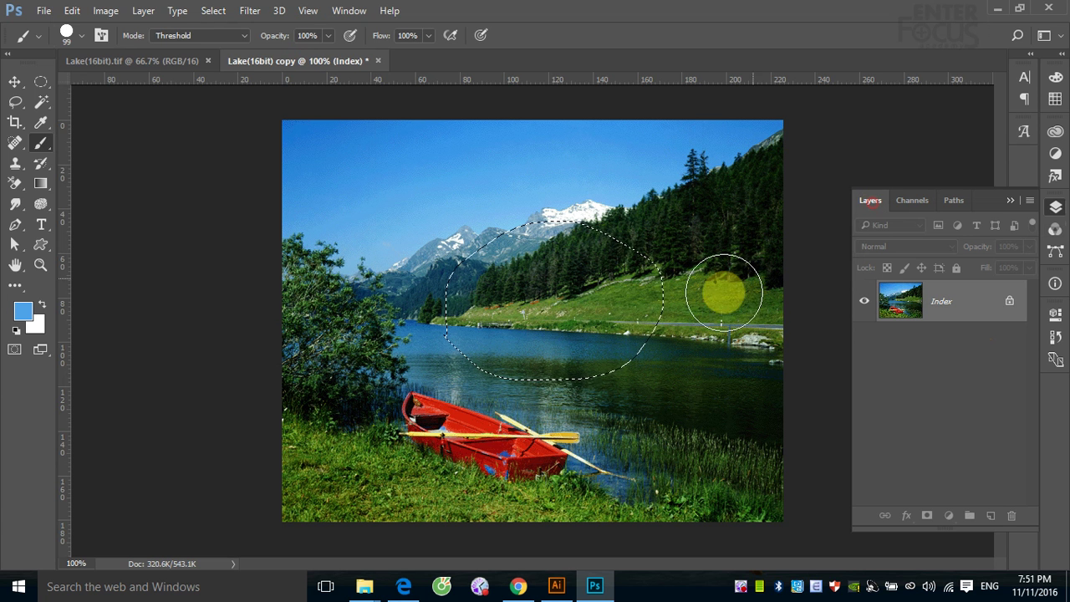
Shift the selected lake area, drag it back into place with Move, then deselect.
click(156, 15)
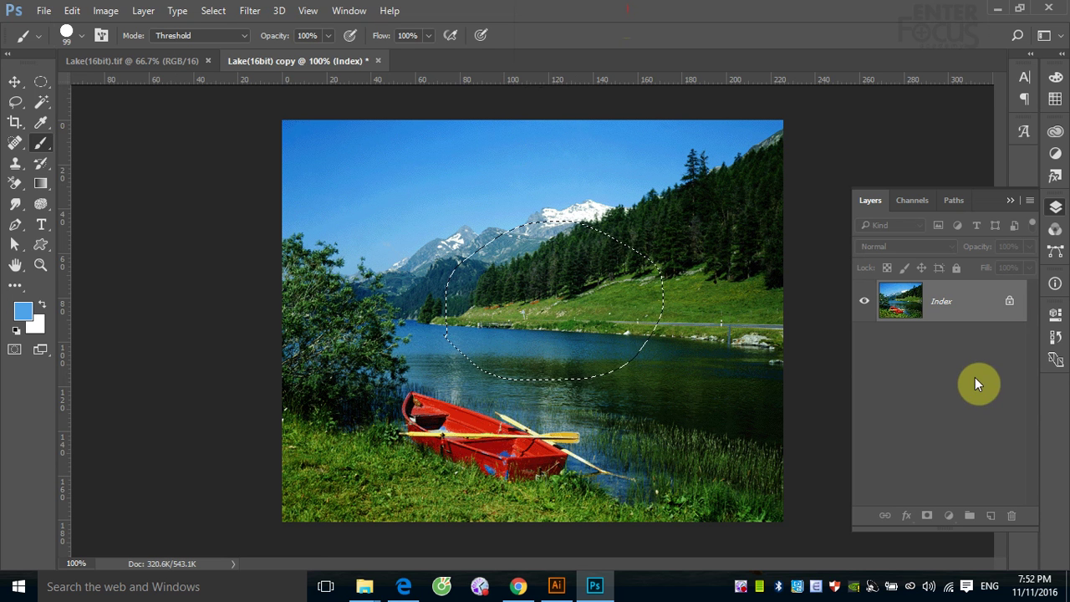
key(ctrl+z)
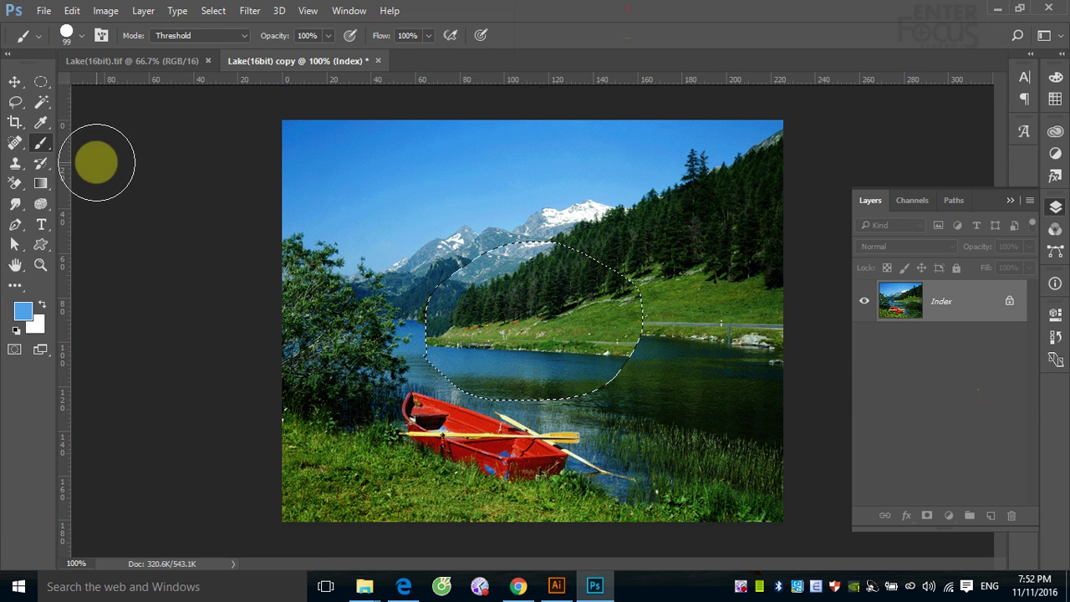
click(16, 84)
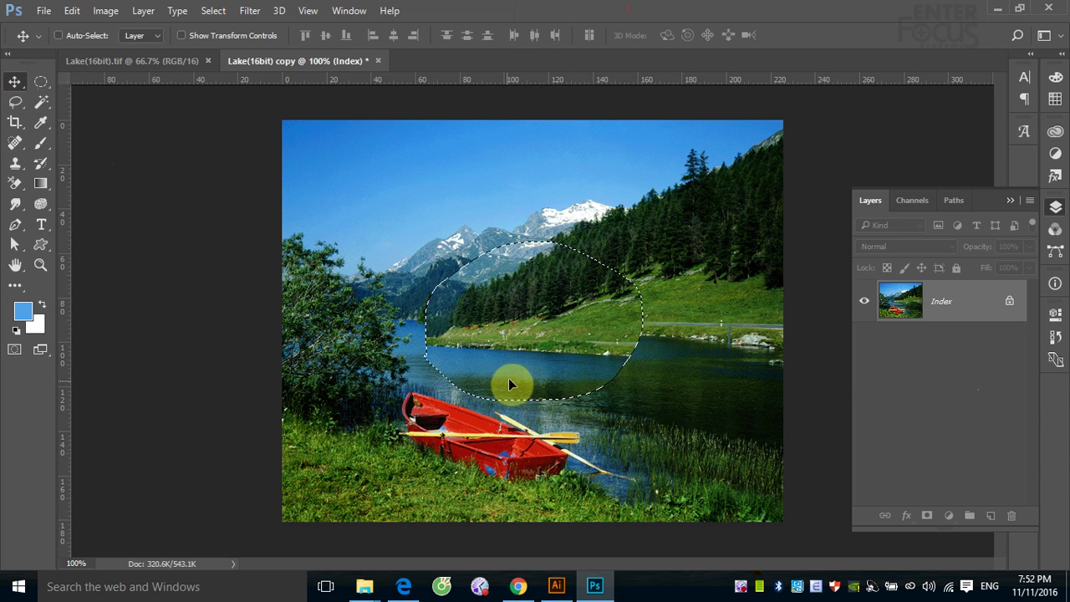
mouse_move(546, 342)
mouse_down()
mouse_move(669, 269)
mouse_move(558, 325)
mouse_up()
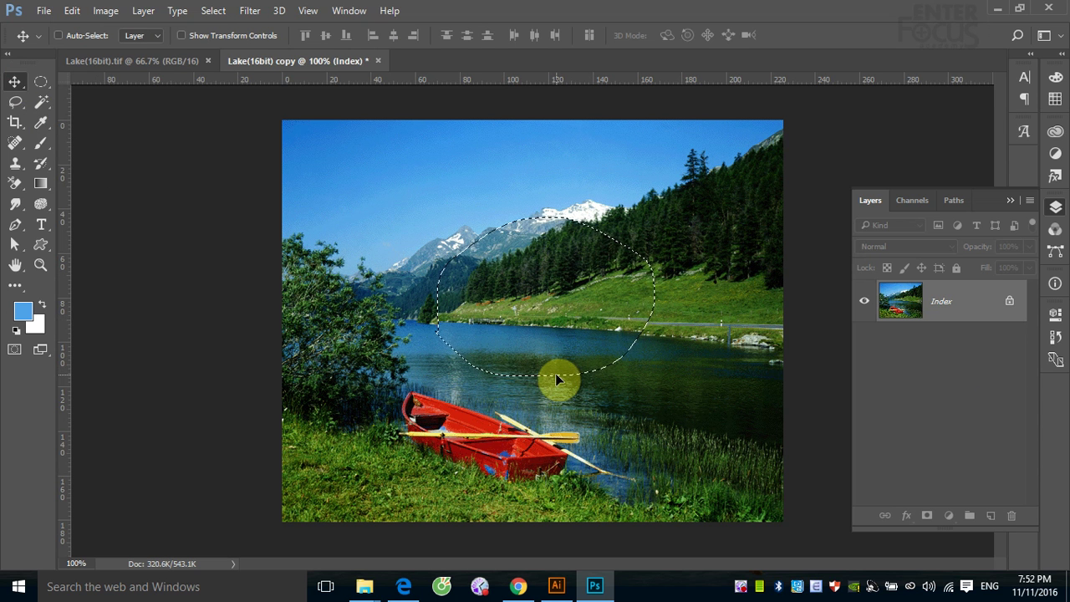
key(ctrl+d)
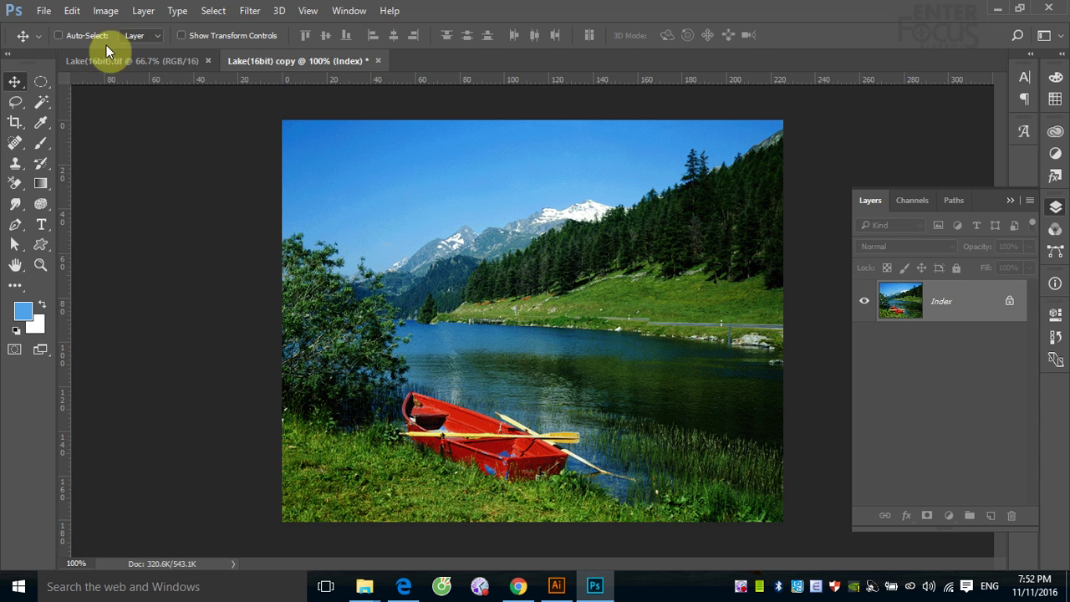
On Lake(16bit).tif, lasso part of the lake and copy it onto a new Layer 1.
click(141, 60)
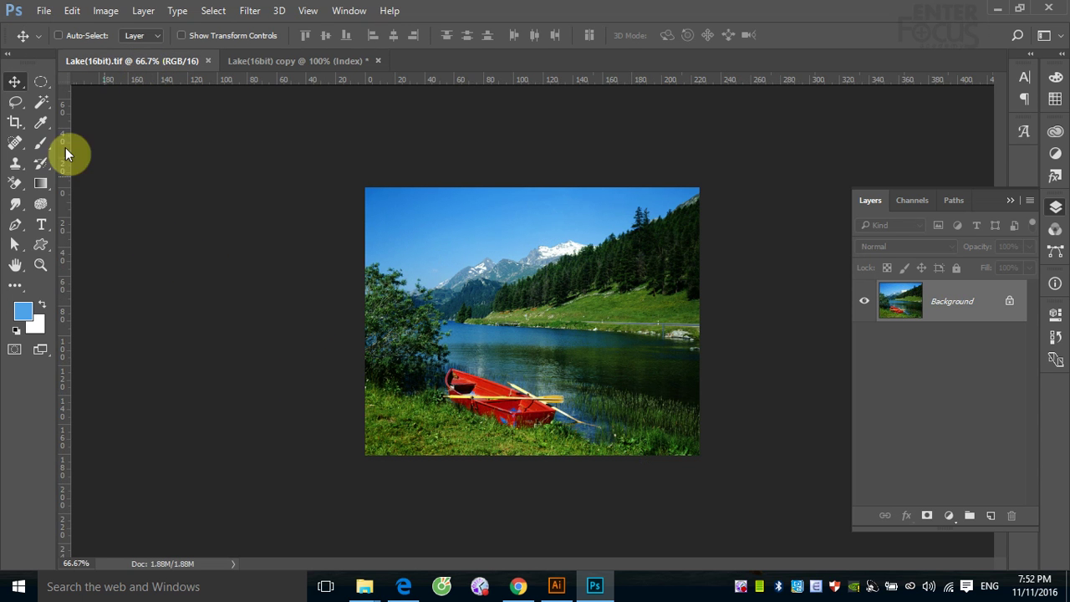
click(15, 102)
mouse_move(482, 366)
mouse_down()
mouse_move(451, 324)
mouse_move(478, 362)
mouse_up()
key(ctrl+j)
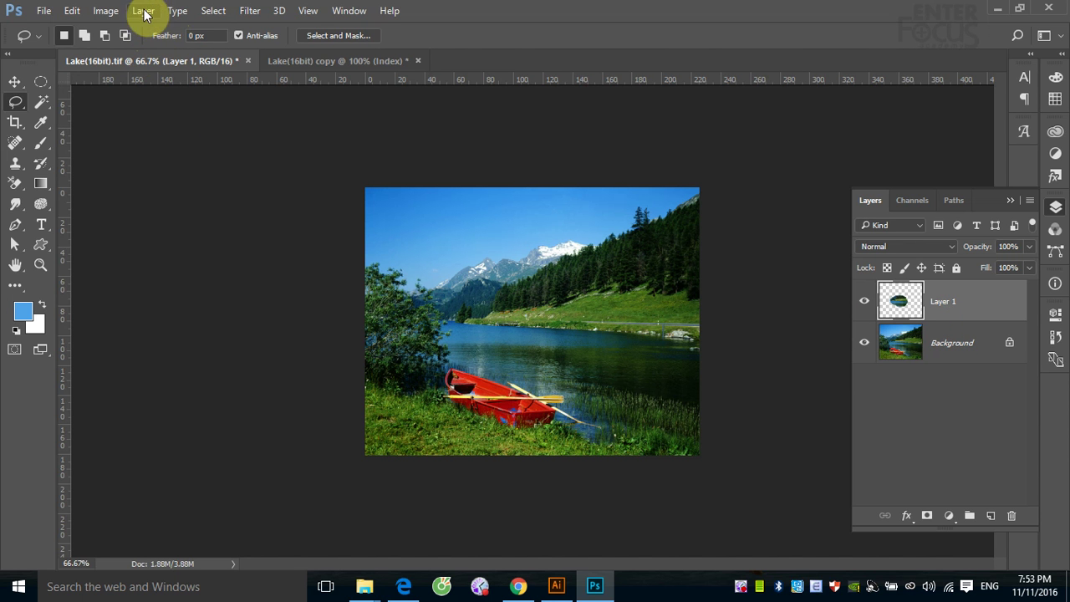
click(105, 11)
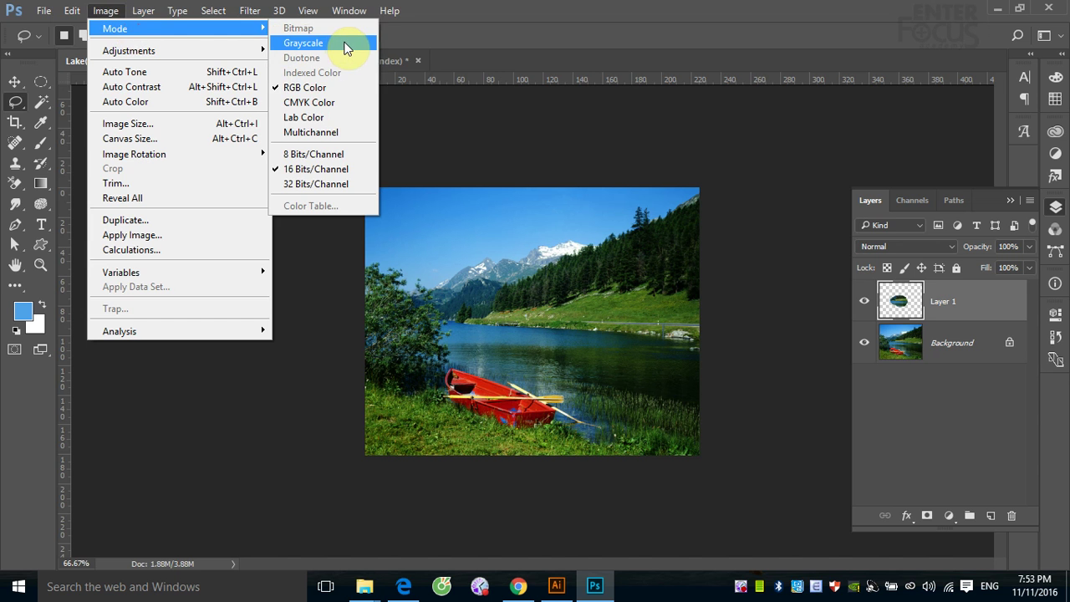